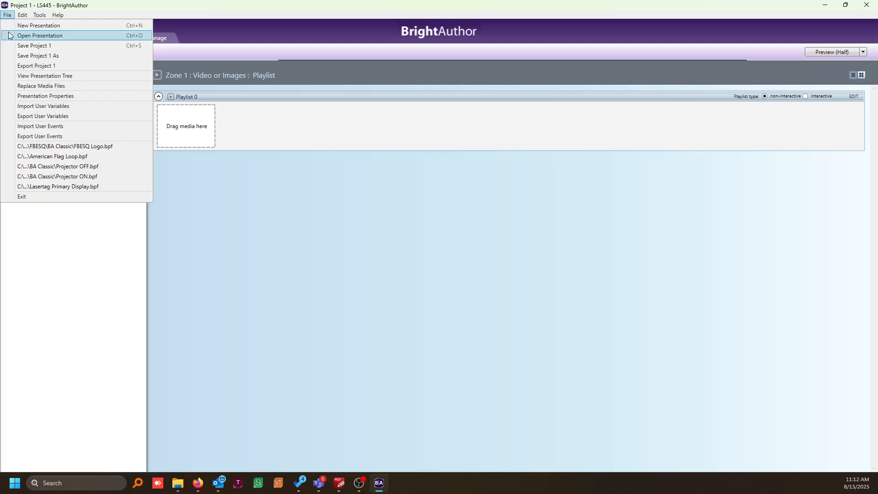
# Open the presentation file American Flag Loop.bpf from the BA Classic folder.
pyautogui.click(9, 33)
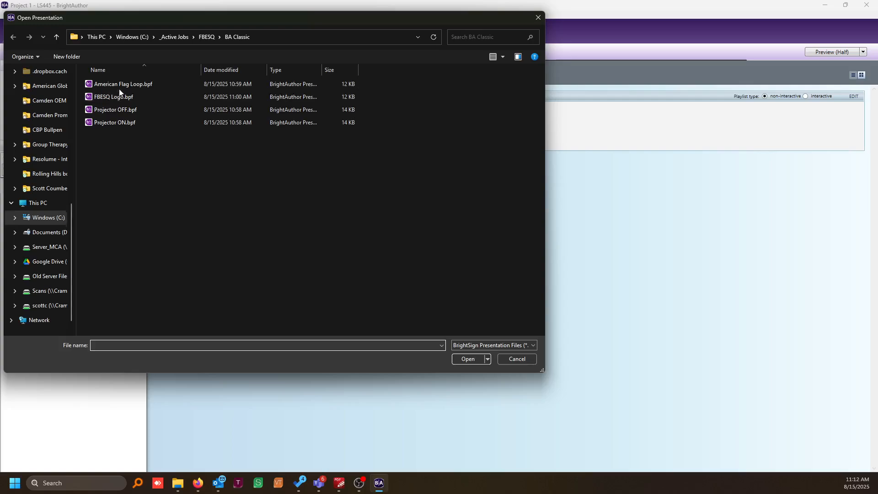
pyautogui.click(117, 85)
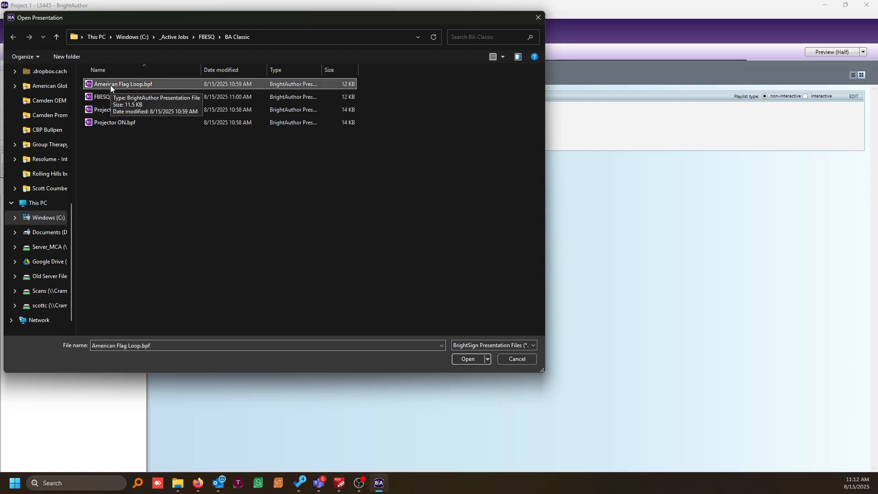
pyautogui.click(462, 359)
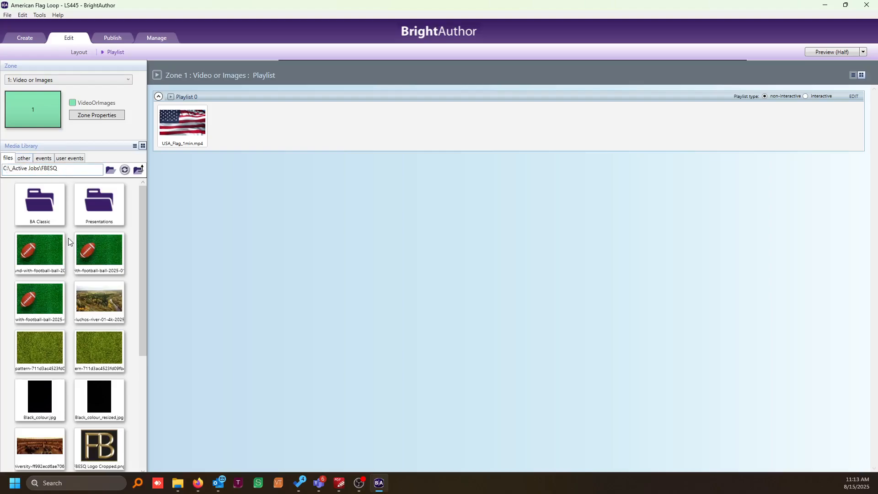
# Set the media library's source folder to Pictures.
pyautogui.moveTo(143, 264)
pyautogui.mouseDown()
pyautogui.moveTo(141, 367)
pyautogui.moveTo(149, 251)
pyautogui.mouseUp()
pyautogui.click(111, 171)
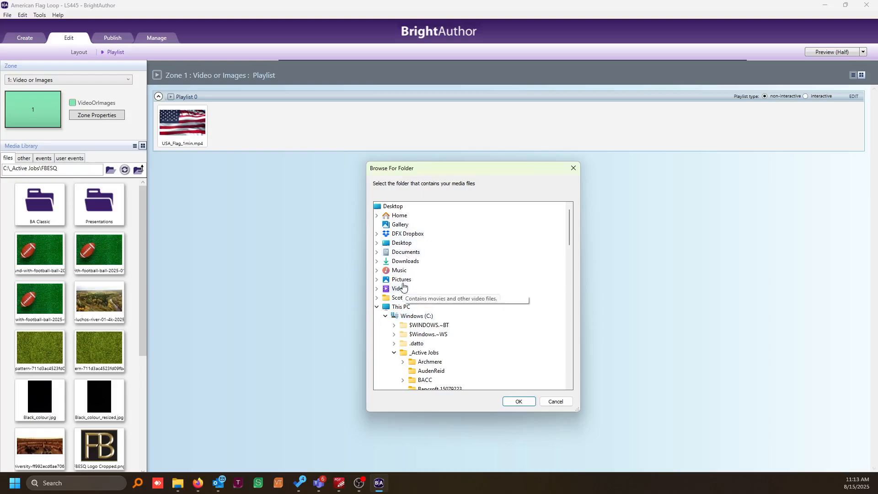
pyautogui.click(401, 279)
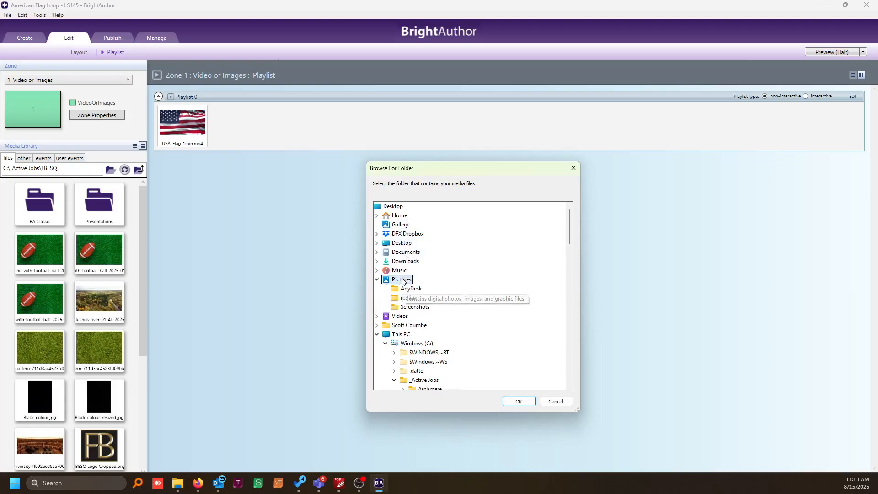
pyautogui.click(524, 404)
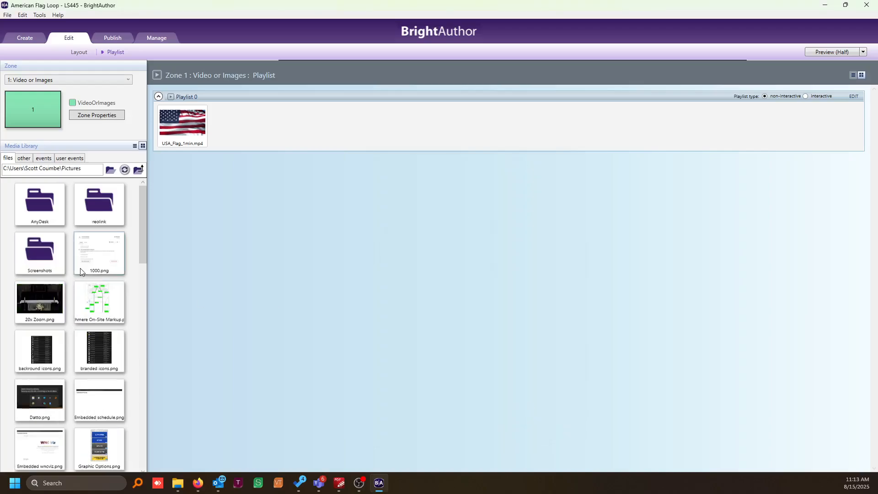
# Add Thrill1.png to Playlist 0 after the USA flag video.
pyautogui.moveTo(143, 213); pyautogui.dragTo(133, 386)
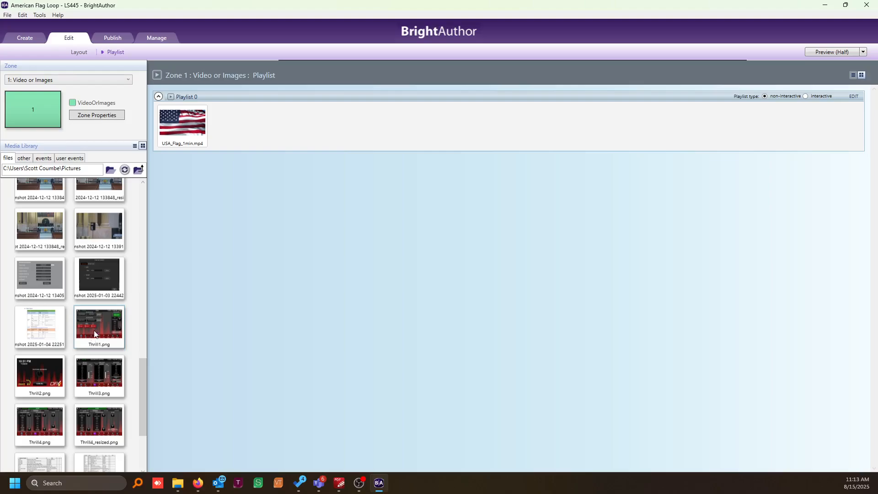
pyautogui.moveTo(92, 338); pyautogui.dragTo(240, 122)
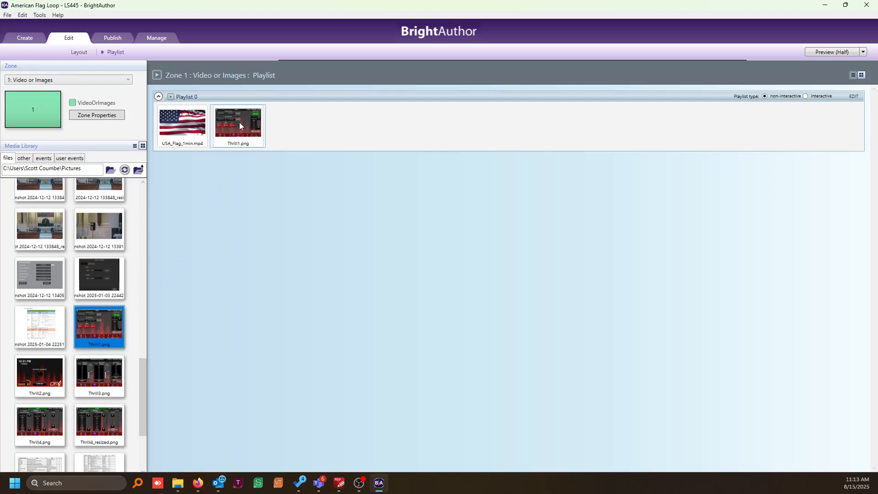
pyautogui.press('ctrl')
pyautogui.press('ctrl')
# Delete USA_Flag_1min.mp4 and Thrill1.png from Playlist 0.
pyautogui.click(183, 115)
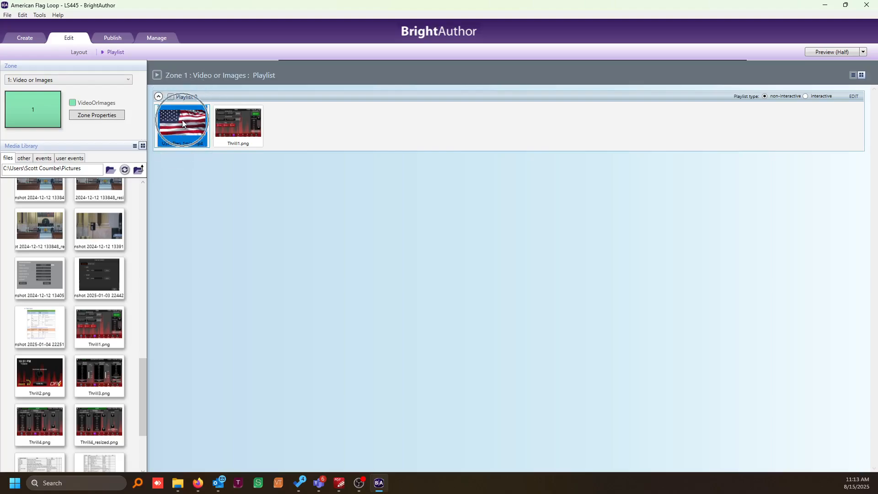
pyautogui.press('Delete')
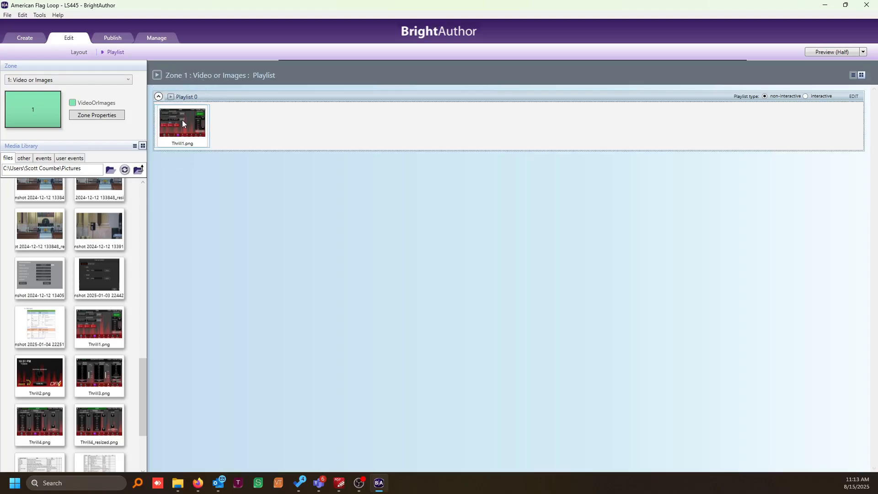
pyautogui.press('Delete')
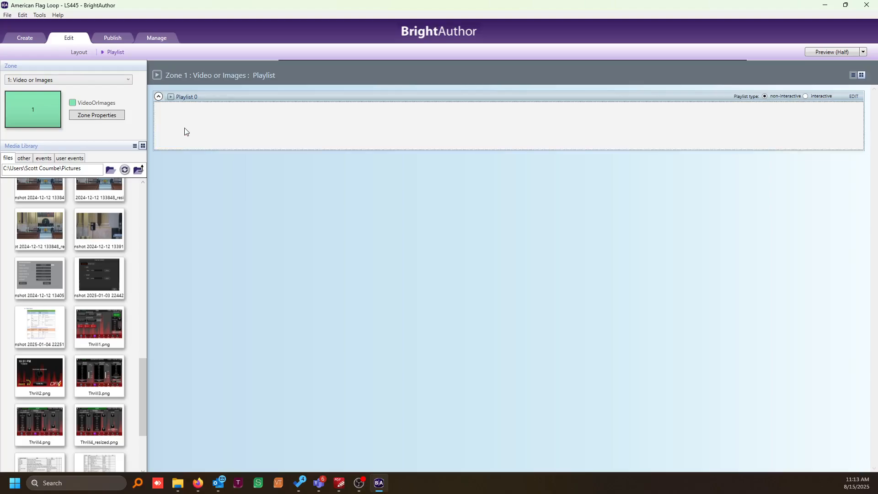
pyautogui.moveTo(94, 328); pyautogui.dragTo(191, 133)
pyautogui.moveTo(89, 374); pyautogui.dragTo(232, 122)
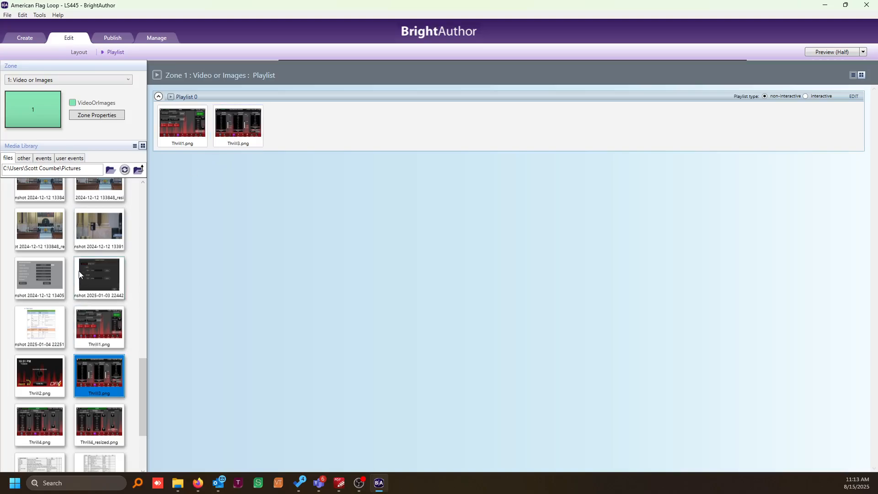
pyautogui.moveTo(40, 226); pyautogui.dragTo(306, 122)
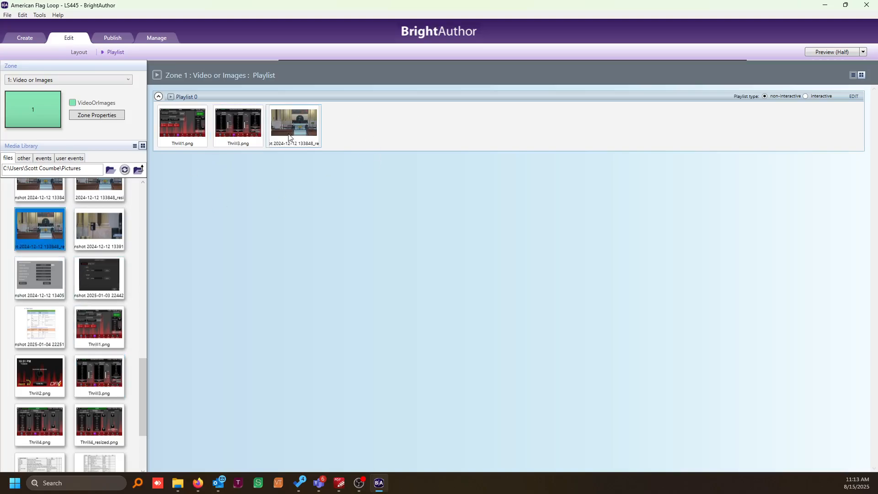
pyautogui.click(182, 126)
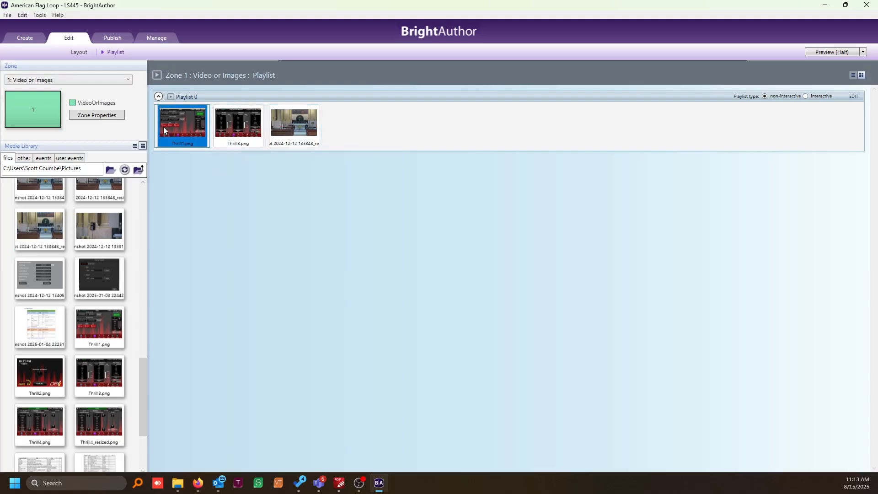
pyautogui.click(251, 126)
pyautogui.click(298, 125)
pyautogui.click(194, 130)
pyautogui.click(255, 129)
# Set the time on screen of Thrill1.png in the playlist to 30, keeping the transition at No effect.
pyautogui.doubleClick(186, 127)
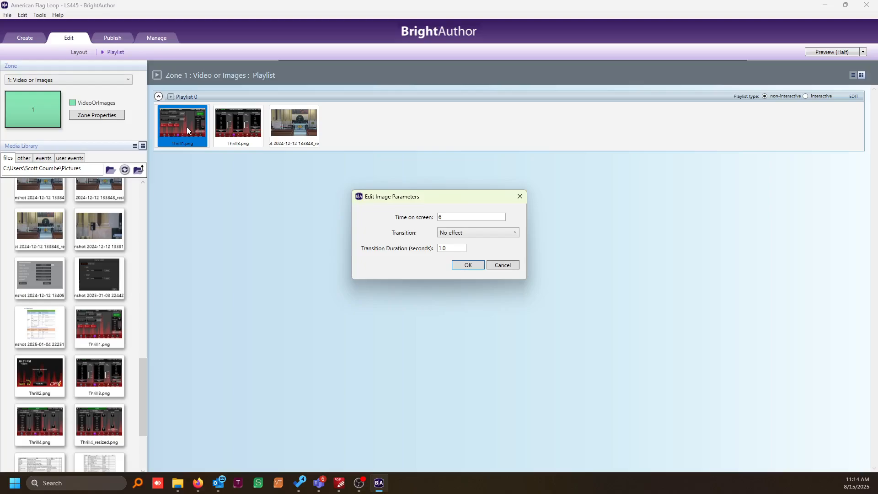
pyautogui.doubleClick(446, 217)
pyautogui.click(440, 234)
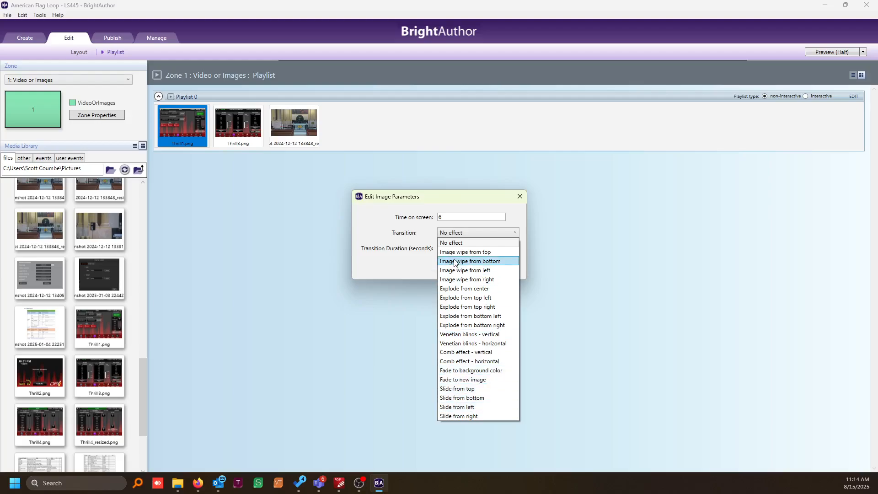
pyautogui.click(450, 243)
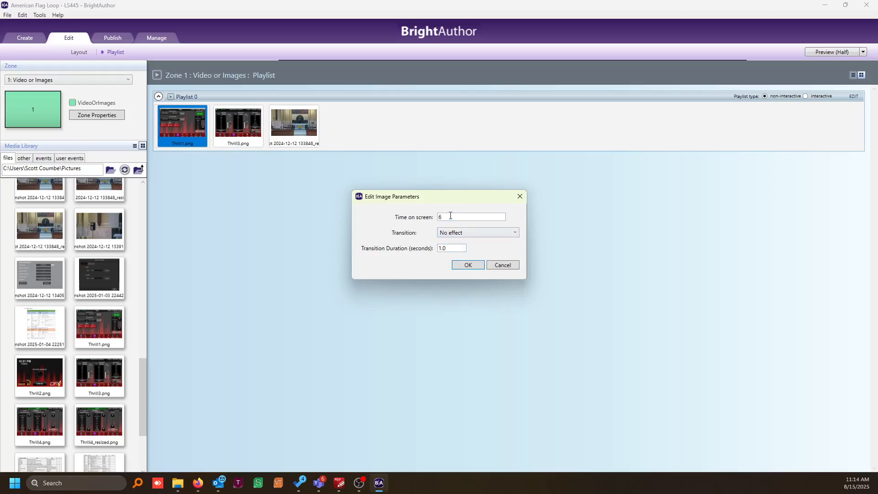
pyautogui.moveTo(451, 215); pyautogui.dragTo(408, 222)
pyautogui.write('30')
pyautogui.click(471, 265)
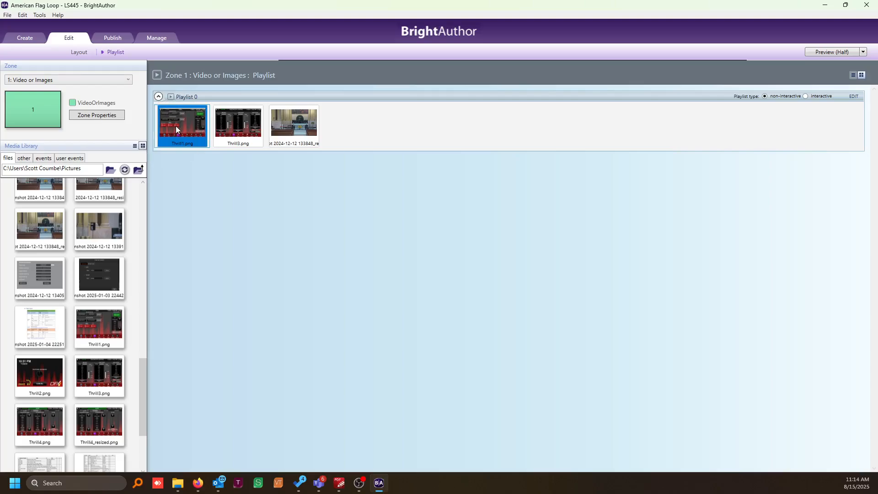
# Set the transition of Thrill3.png in the playlist to Image wipe from top.
pyautogui.click(242, 122)
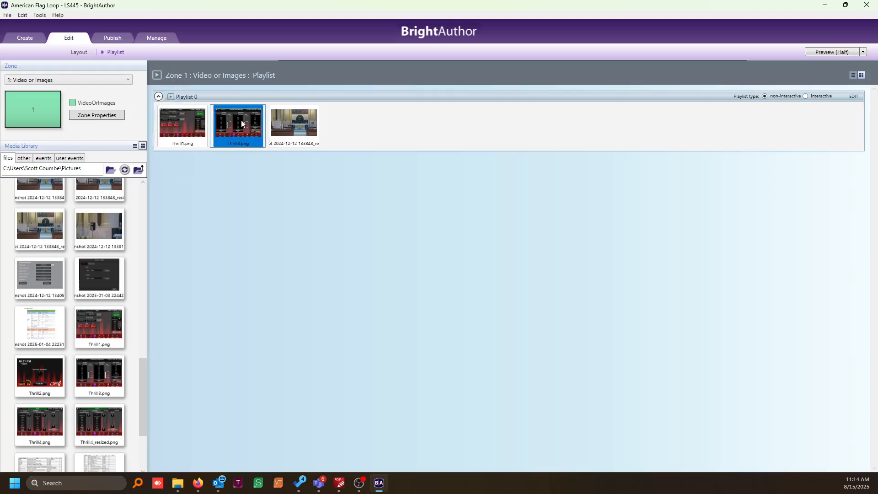
pyautogui.doubleClick(241, 123)
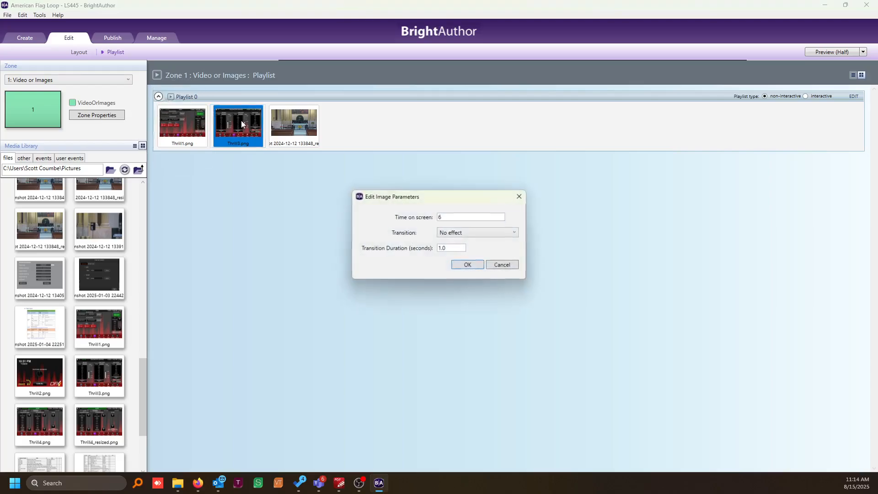
pyautogui.click(451, 217)
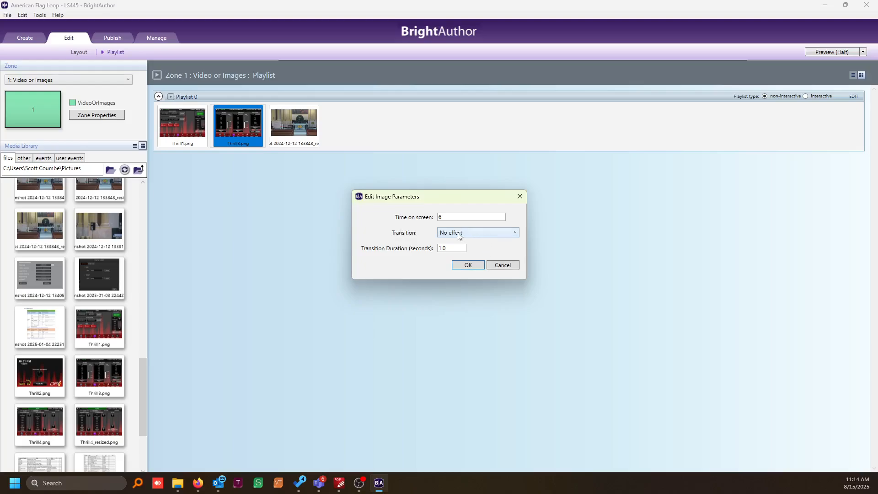
pyautogui.click(444, 235)
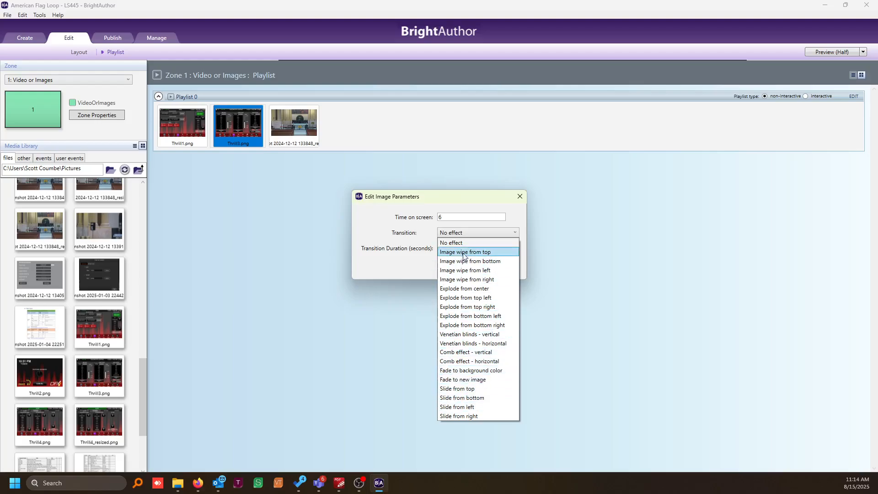
pyautogui.click(464, 251)
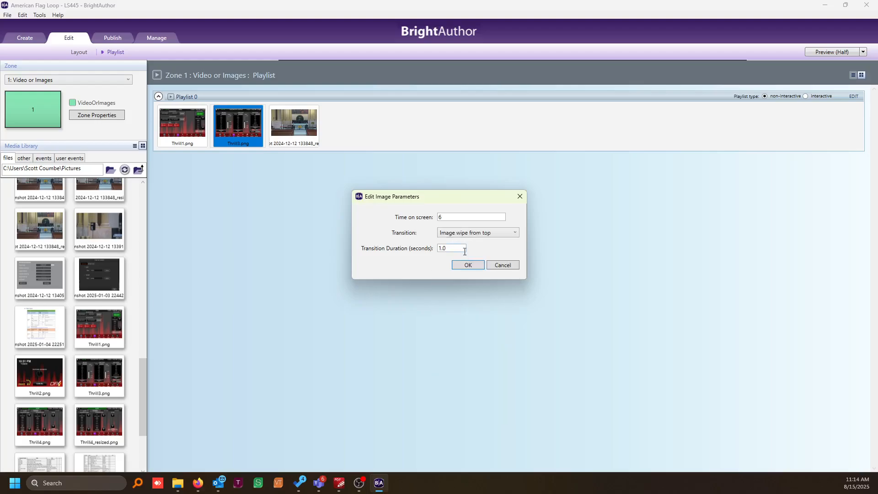
pyautogui.moveTo(446, 248); pyautogui.dragTo(411, 247)
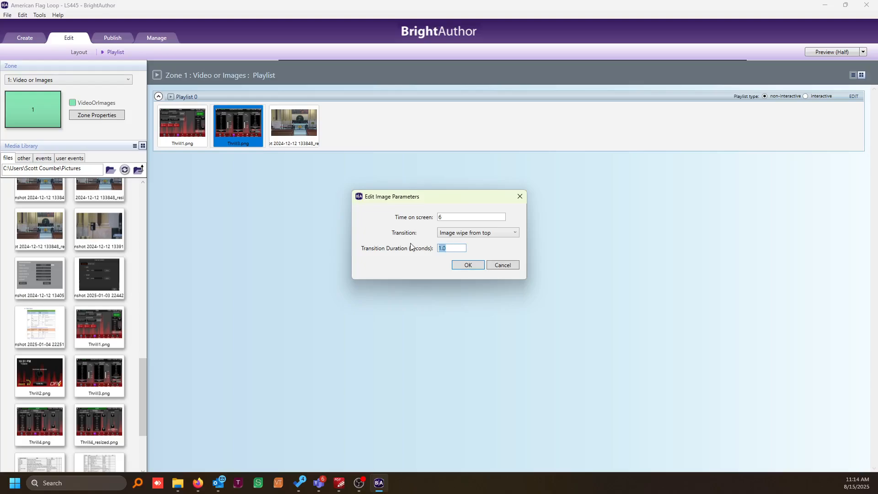
pyautogui.click(474, 268)
# Delete Thrill3.png from Playlist 0 and select the screenshot image.
pyautogui.doubleClick(245, 128)
pyautogui.click(505, 267)
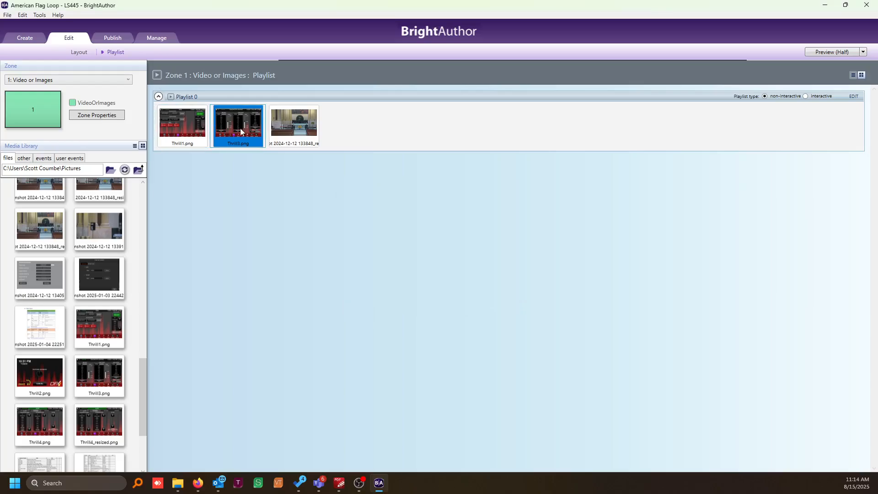
pyautogui.press('Delete')
pyautogui.click(229, 133)
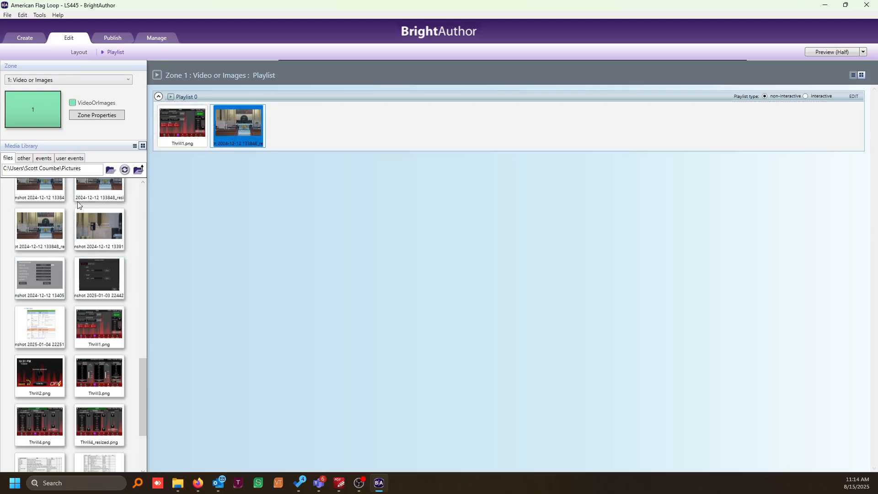
# Switch the media library's source folder to Videos.
pyautogui.click(109, 171)
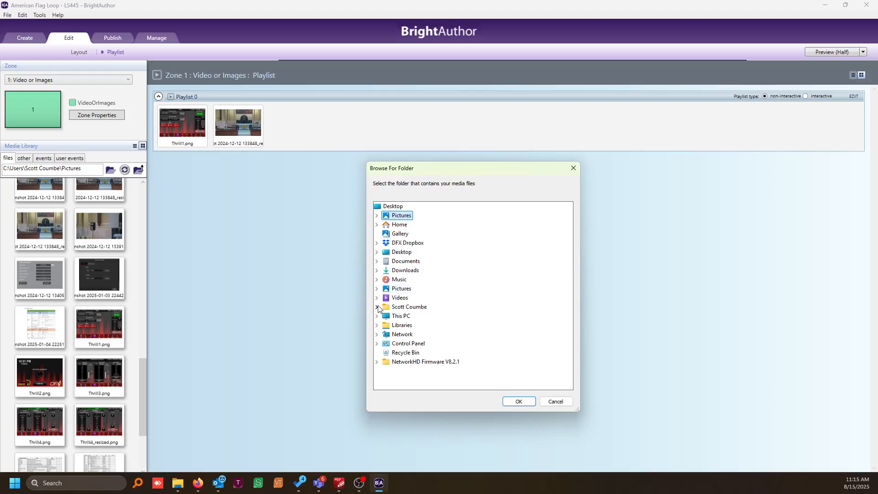
pyautogui.click(400, 298)
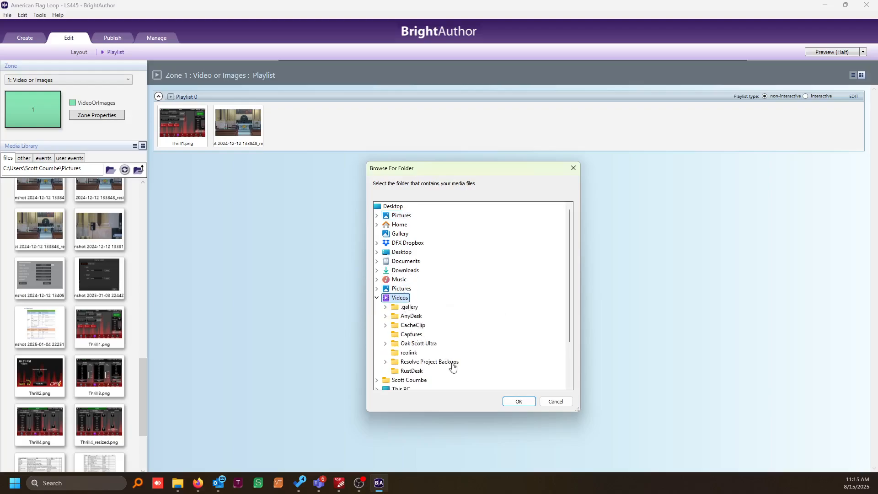
pyautogui.click(516, 401)
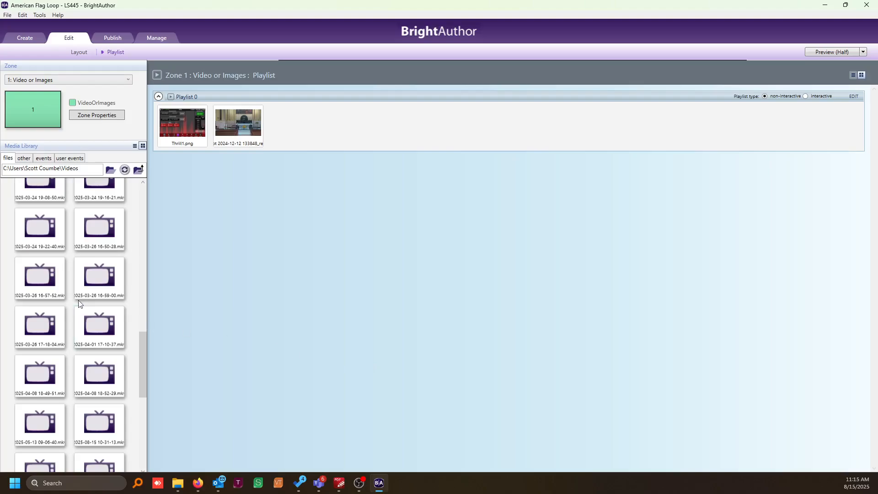
# Add 1-8_ultrawide02.mov to the end of Playlist 0 and check its volume parameter without changing it.
pyautogui.moveTo(146, 350); pyautogui.dragTo(125, 194)
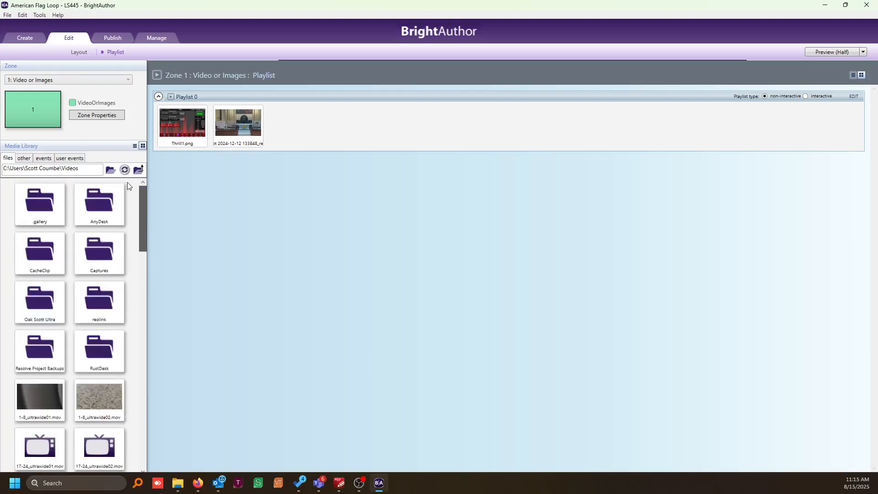
pyautogui.moveTo(105, 399); pyautogui.dragTo(295, 120)
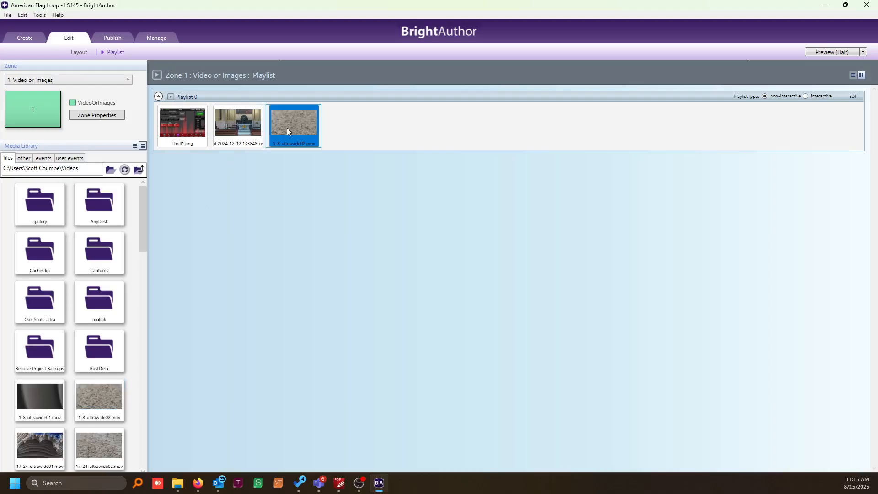
pyautogui.doubleClick(293, 125)
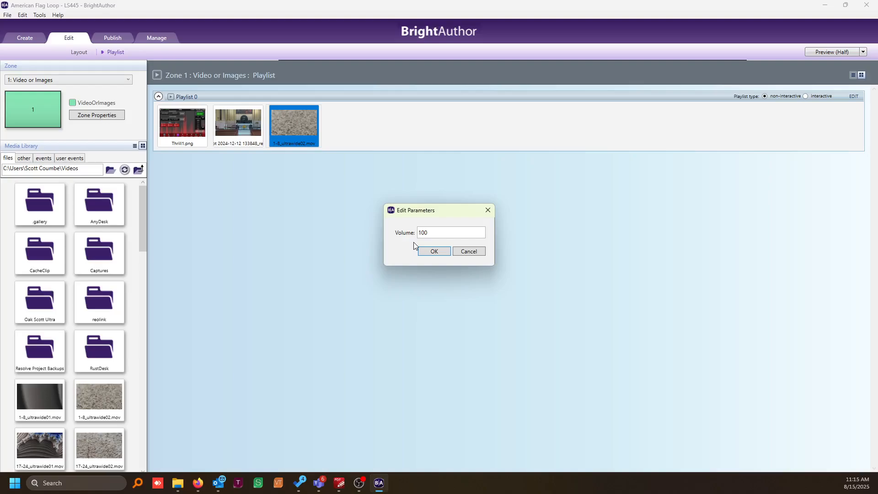
pyautogui.click(460, 253)
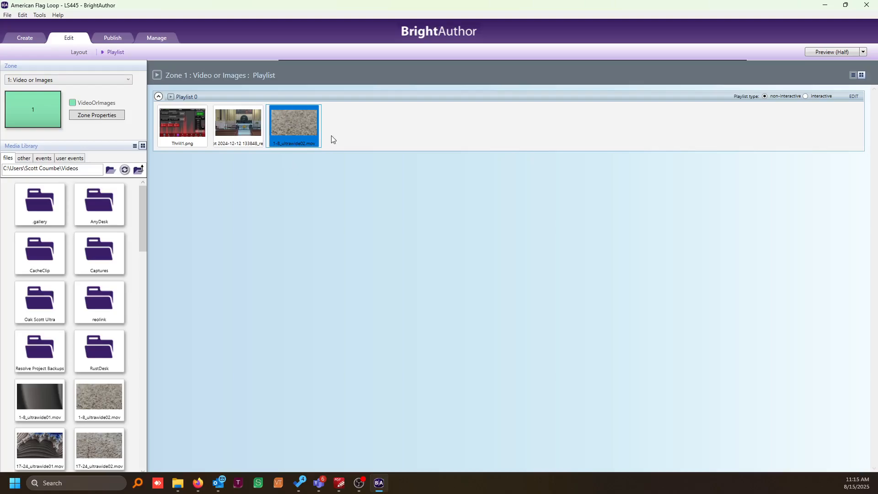
# Check the screenshot image's time on screen and transition parameters in the playlist, leaving them as they are.
pyautogui.click(246, 134)
pyautogui.doubleClick(246, 133)
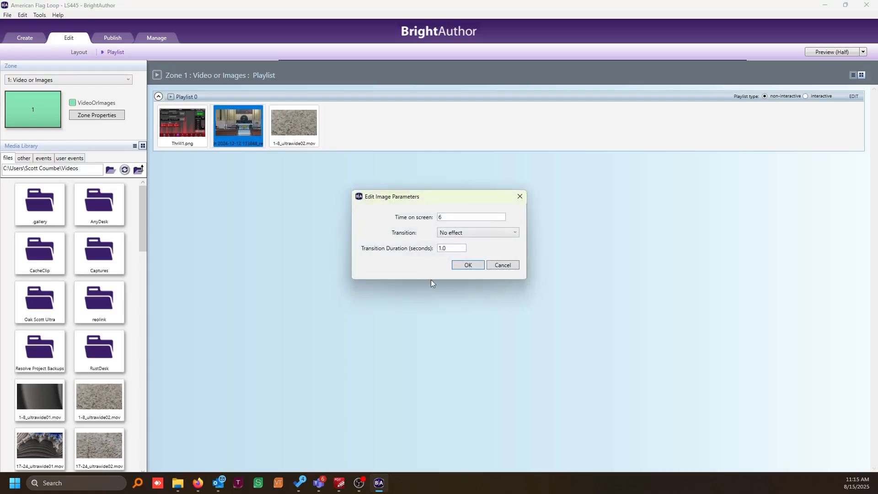
pyautogui.press('ctrl')
pyautogui.press('ctrl')
pyautogui.click(518, 197)
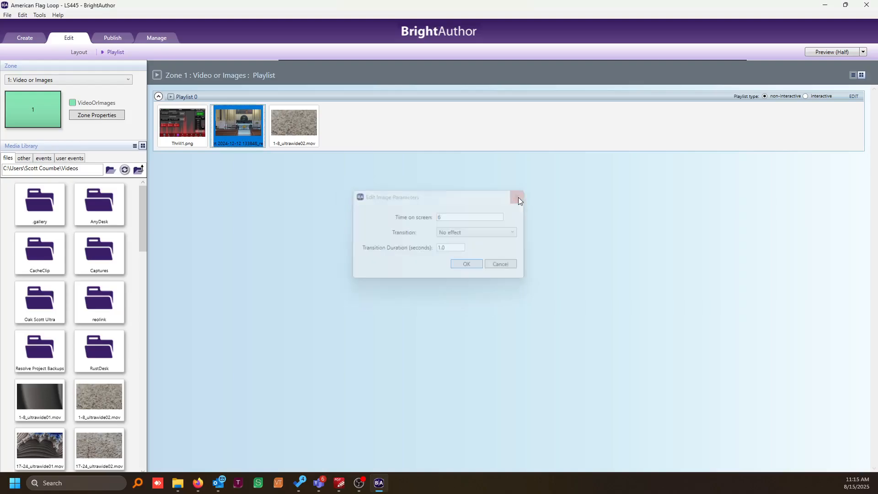
# Delete all the media from Playlist 0 and add 1-8_ultrawide01.mov to it.
pyautogui.click(298, 120)
pyautogui.press('Delete')
pyautogui.click(258, 126)
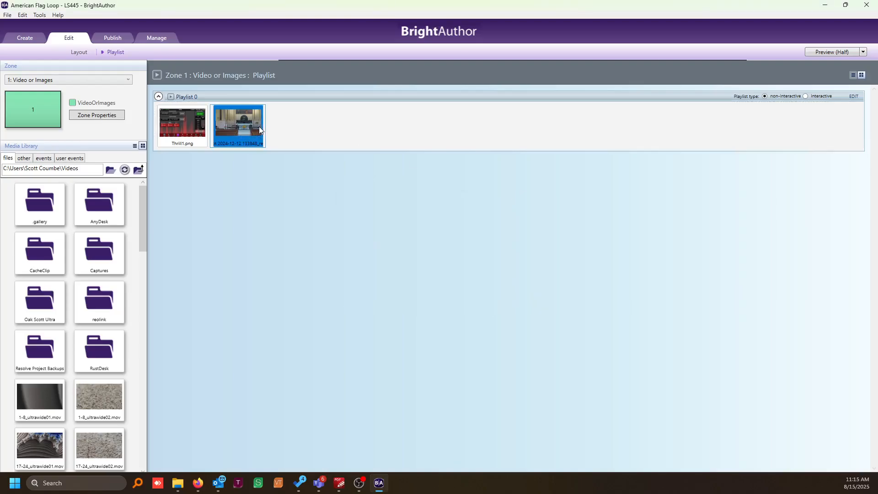
pyautogui.press('Delete')
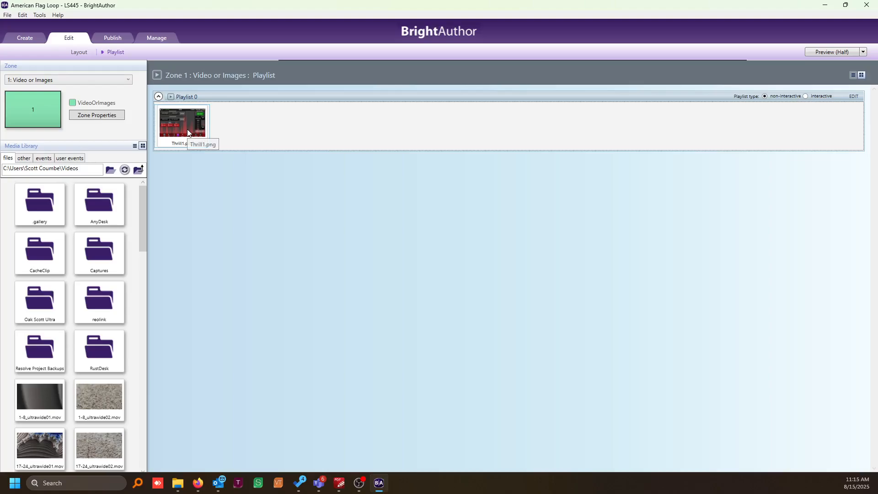
pyautogui.click(187, 131)
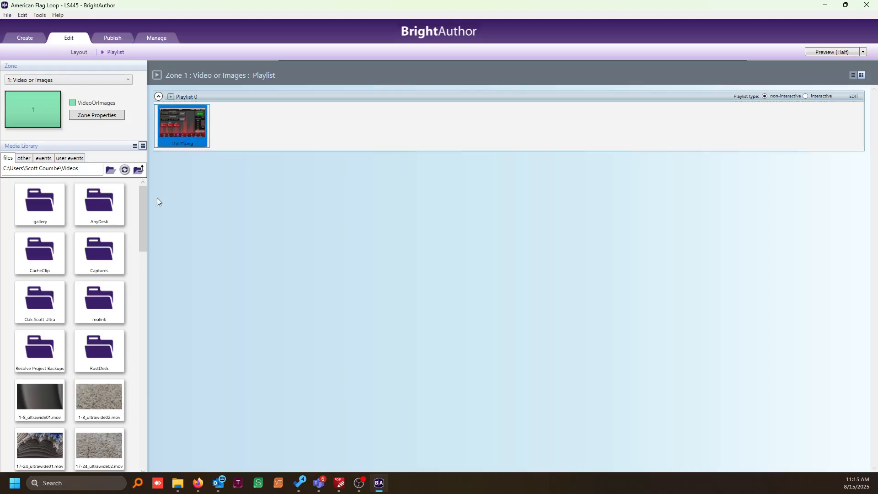
pyautogui.press('Delete')
pyautogui.moveTo(43, 396); pyautogui.dragTo(185, 130)
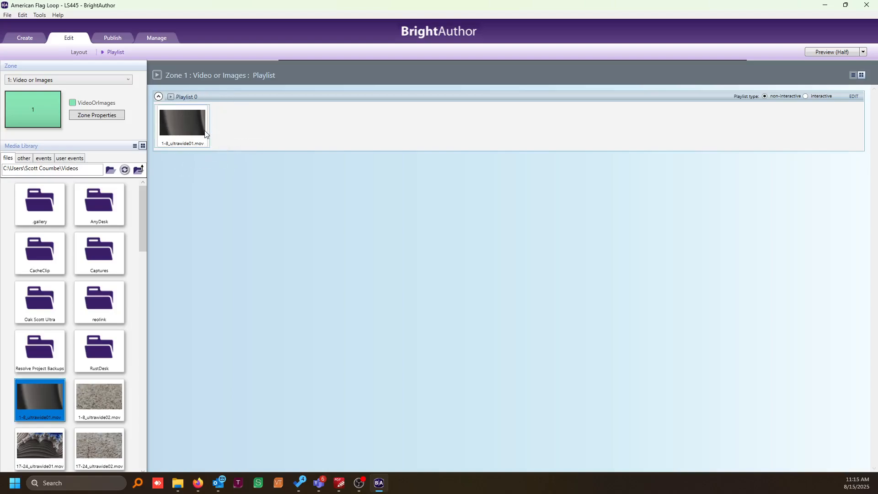
# Save the presentation under the new name New Video in the BA Classic folder.
pyautogui.click(7, 15)
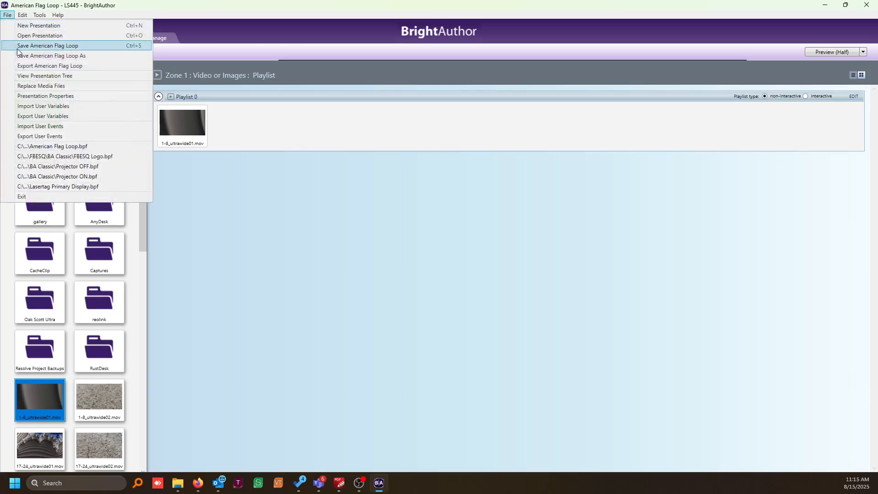
pyautogui.click(42, 56)
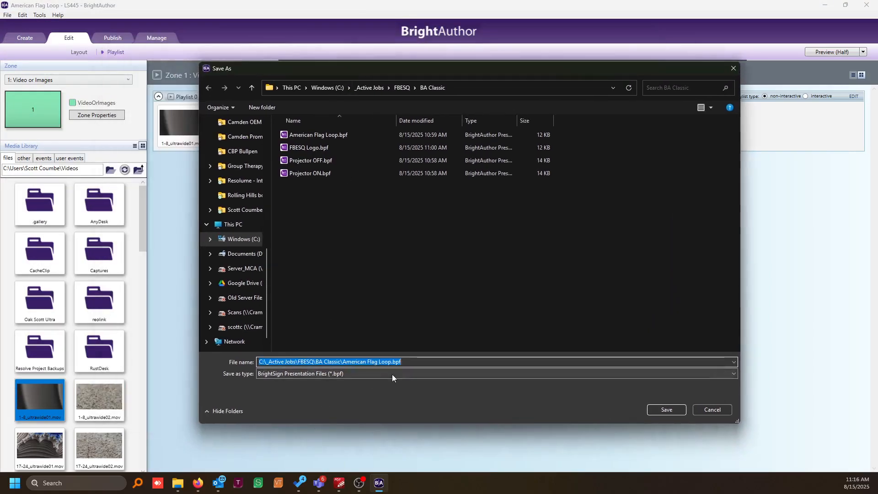
pyautogui.write('New Video')
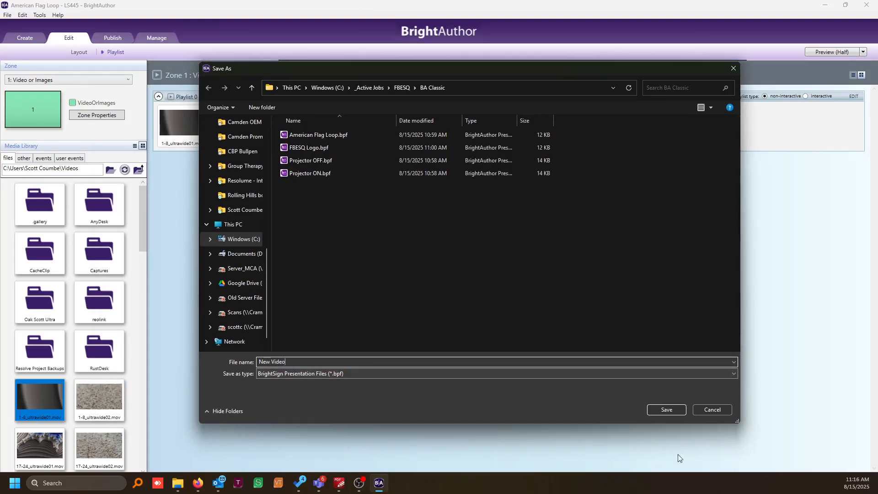
pyautogui.click(657, 409)
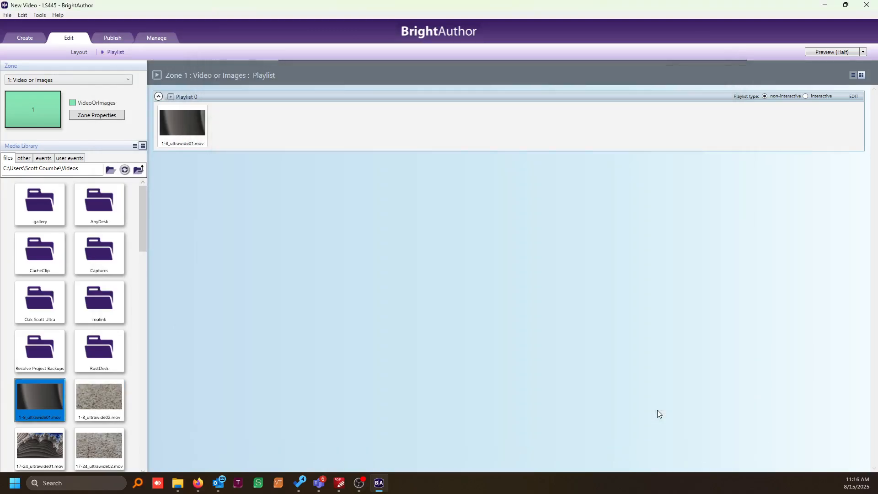
pyautogui.click(163, 125)
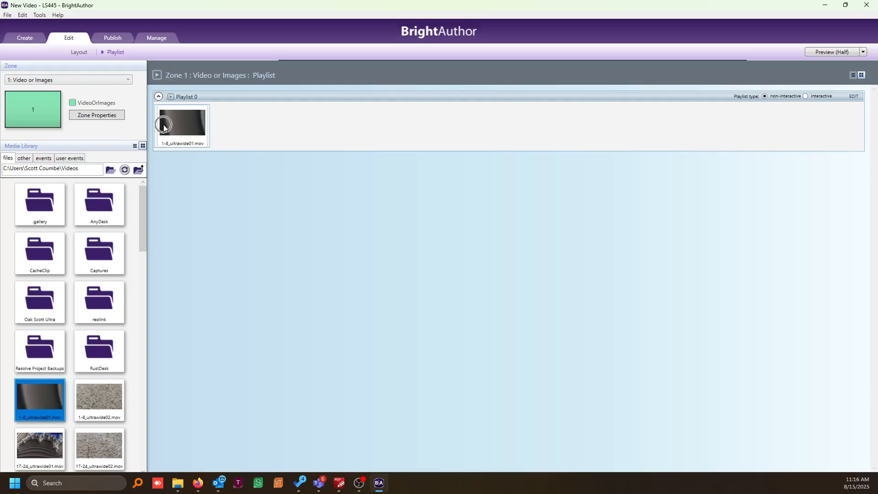
pyautogui.click(226, 212)
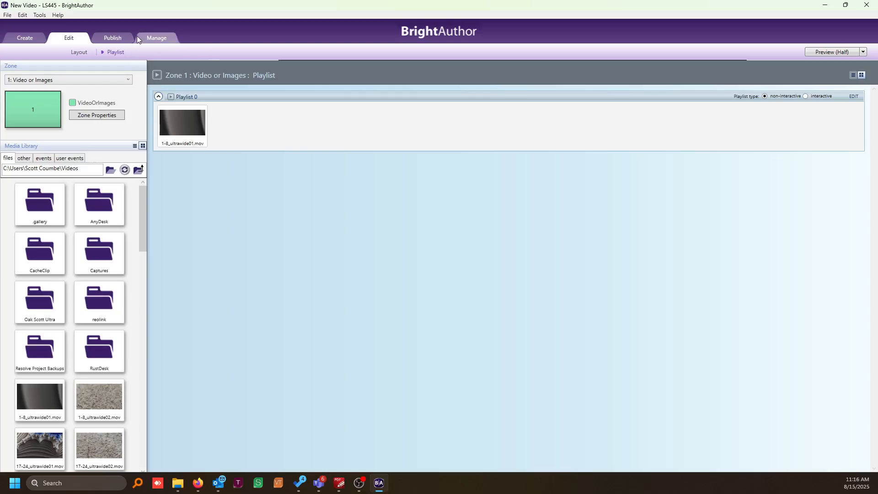
# Go to the publishing schedule and open the WALL Projector.xml schedule file.
pyautogui.click(111, 37)
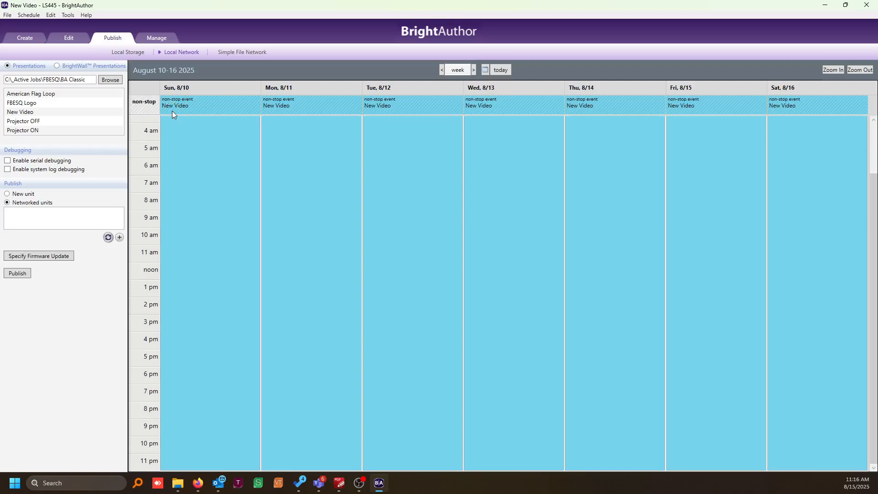
pyautogui.click(251, 229)
pyautogui.click(28, 15)
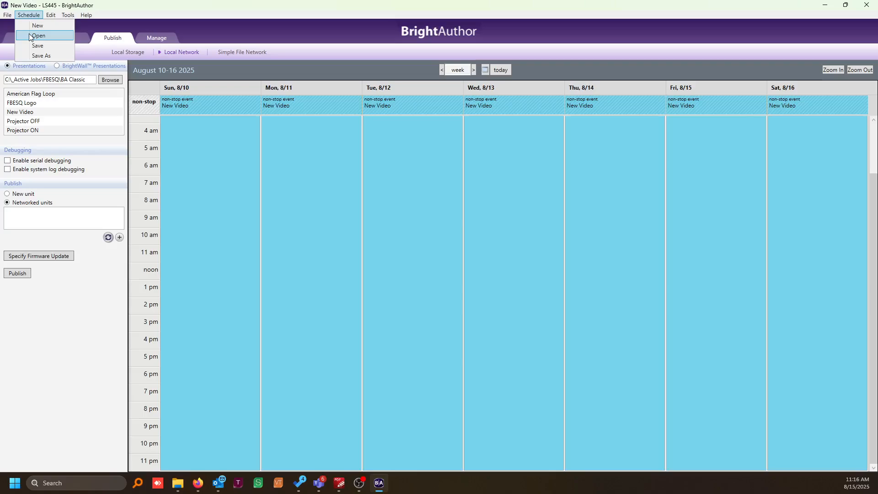
pyautogui.click(30, 35)
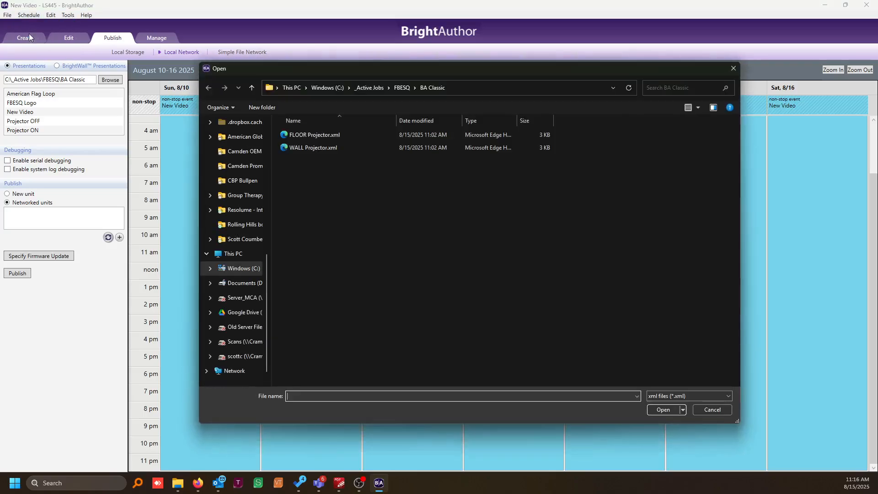
pyautogui.click(307, 147)
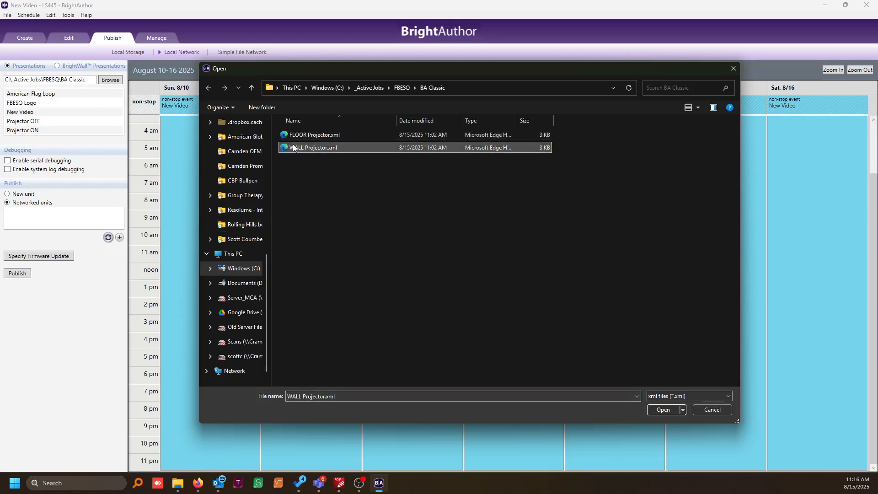
pyautogui.click(657, 411)
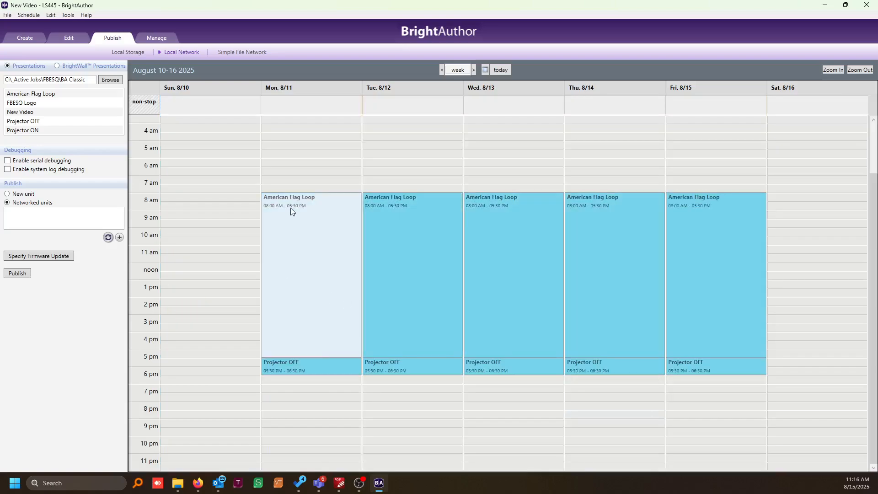
# Examine the short event just before Monday's American Flag Loop at a larger scale, then return to the whole-day overview.
pyautogui.press('ctrl')
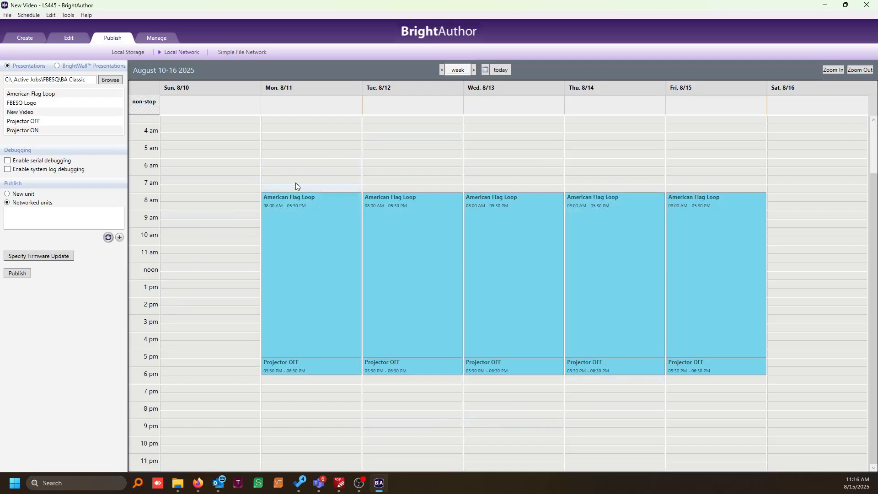
pyautogui.click(829, 70)
pyautogui.click(829, 69)
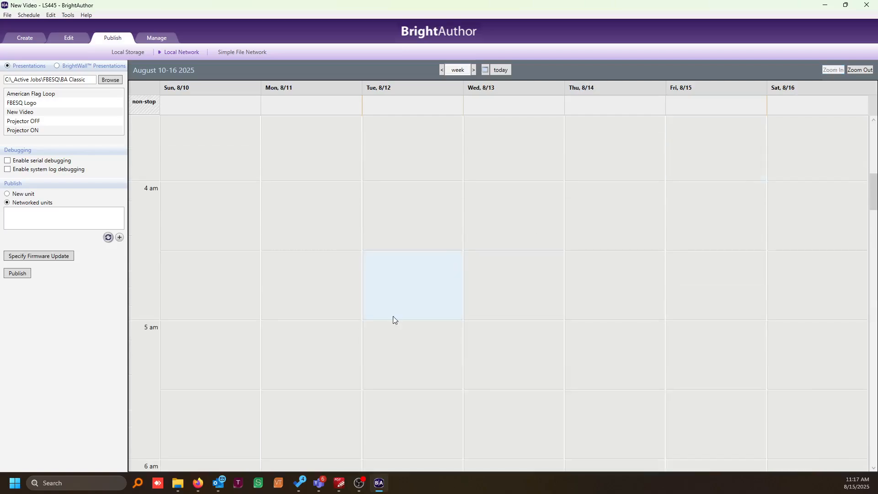
pyautogui.moveTo(873, 196); pyautogui.dragTo(866, 254)
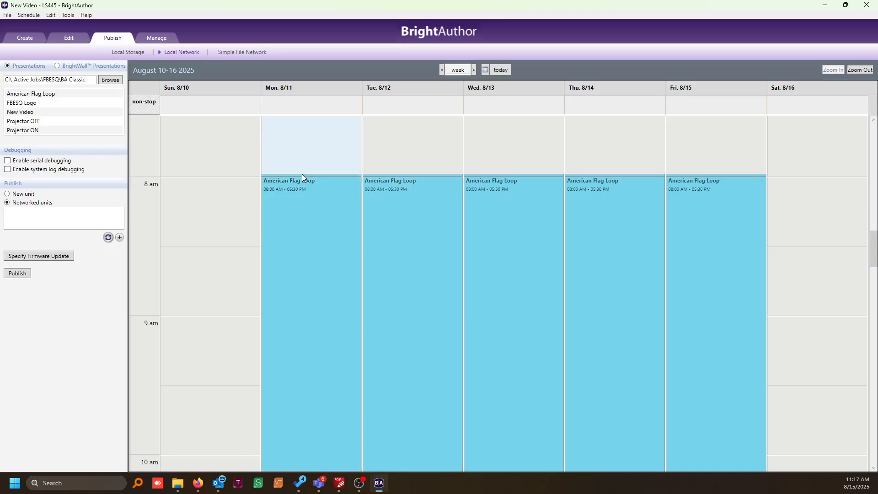
pyautogui.click(301, 174)
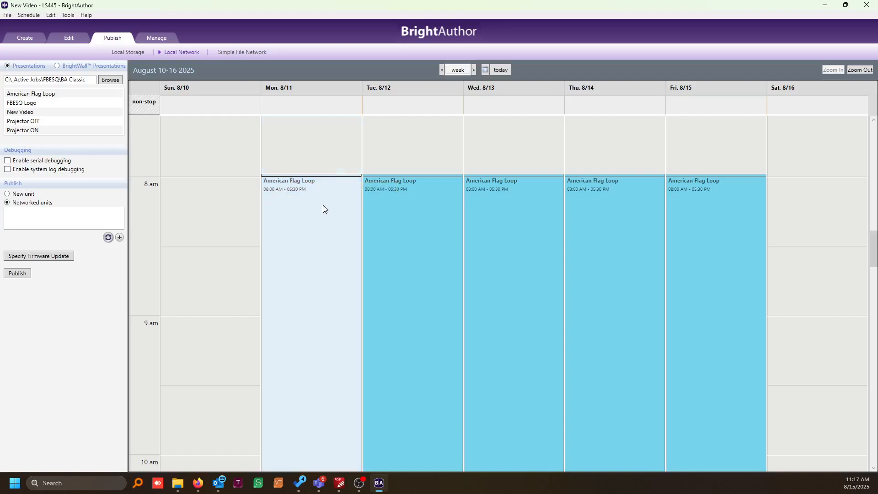
pyautogui.click(854, 72)
pyautogui.click(854, 72)
pyautogui.click(854, 73)
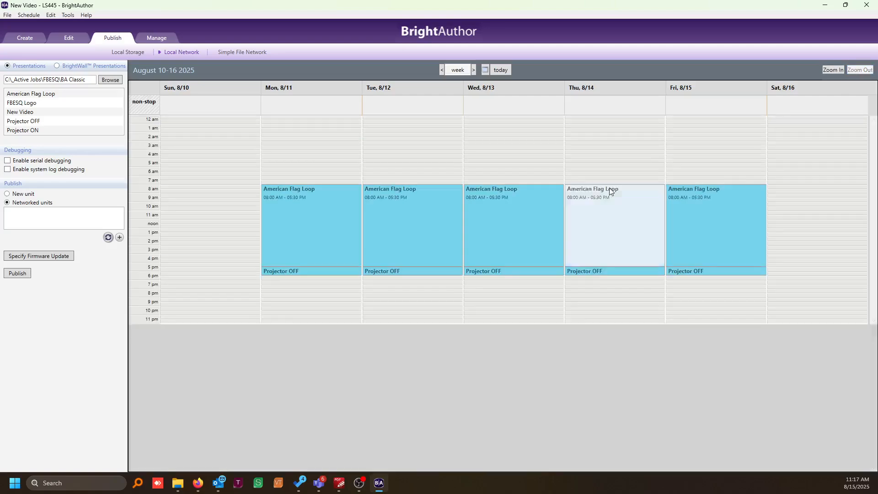
# Inspect Monday's American Flag Loop and Projector OFF events in the weekly schedule.
pyautogui.click(836, 70)
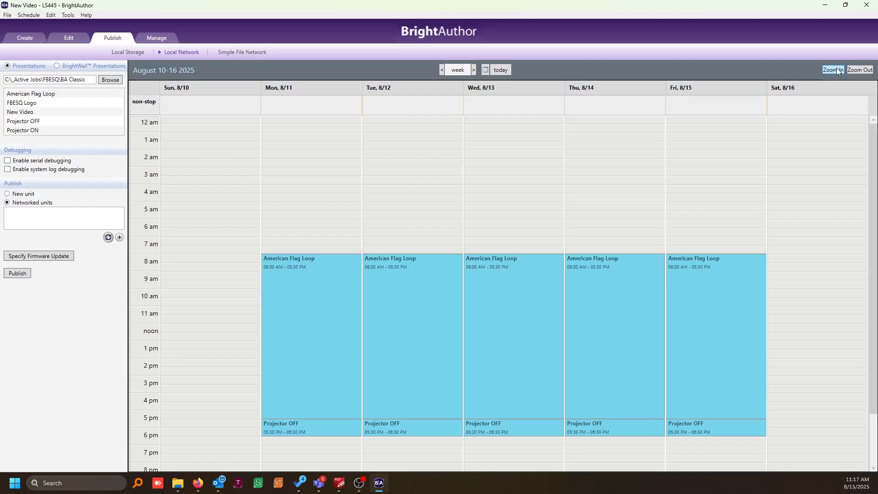
pyautogui.click(837, 71)
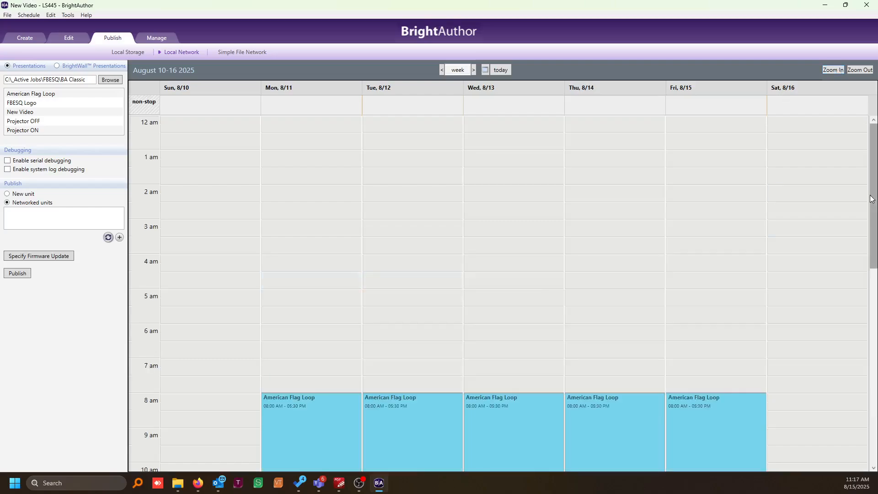
pyautogui.scroll(-5, 854, 273)
pyautogui.scroll(-2, 854, 274)
pyautogui.click(303, 124)
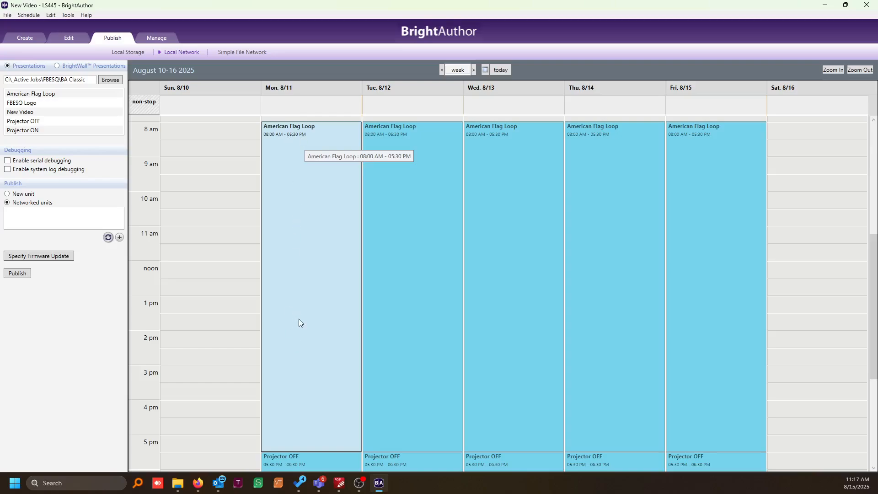
pyautogui.click(307, 459)
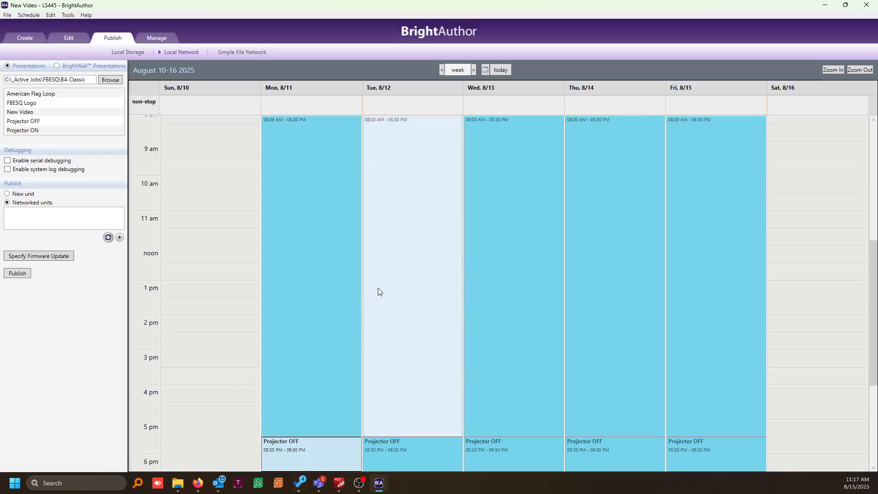
pyautogui.click(859, 69)
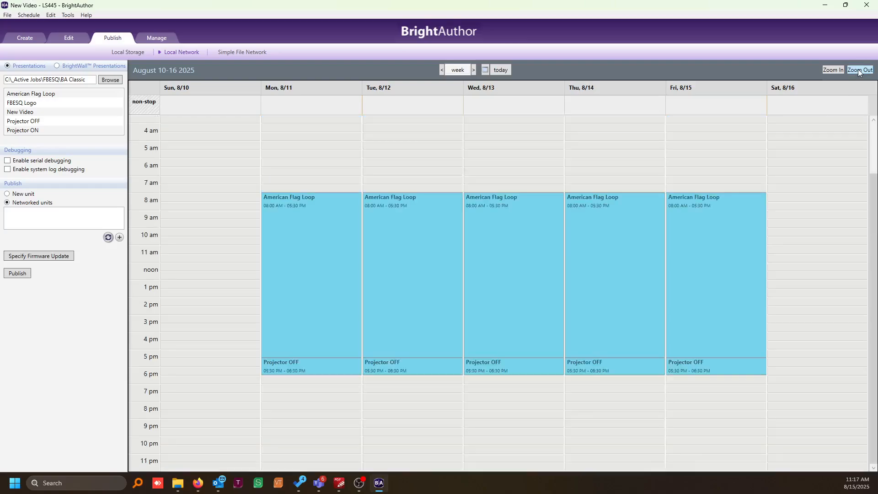
# Delete the recurring American Flag Loop event from the weekly schedule.
pyautogui.click(306, 345)
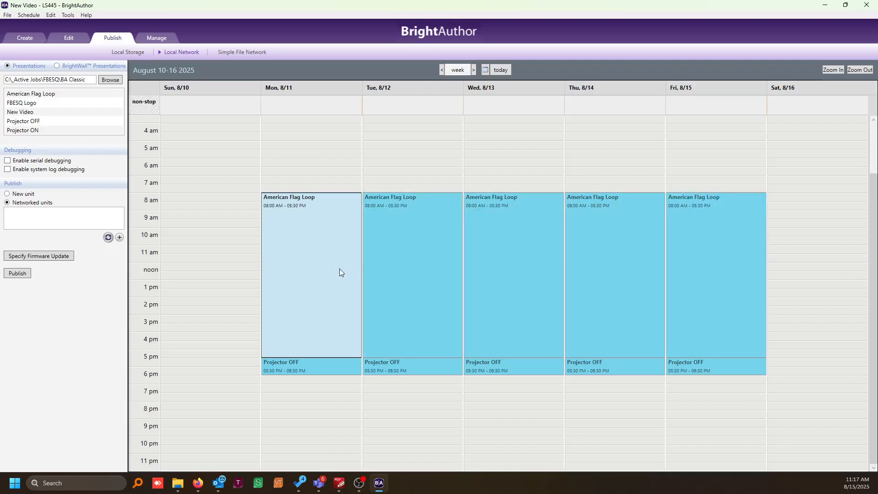
pyautogui.press('Delete')
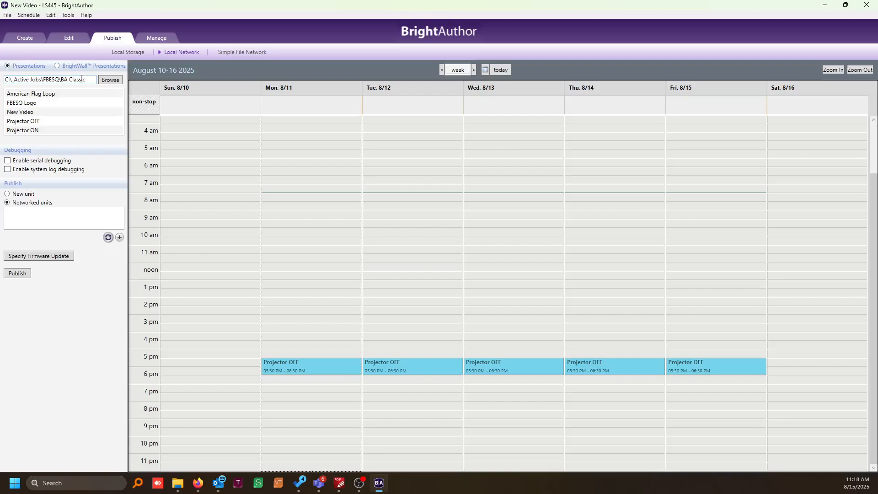
# Schedule the New Video presentation on Monday 8/11 from 8:00 AM to 10:00 AM.
pyautogui.click(27, 114)
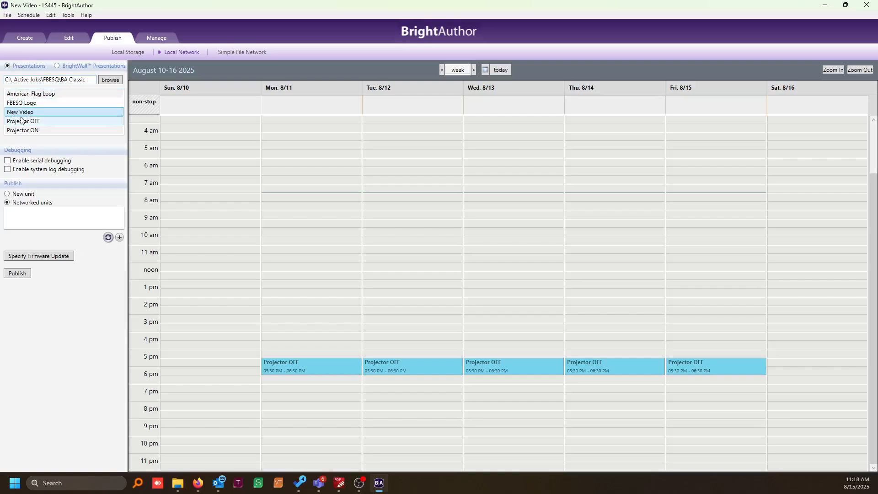
pyautogui.moveTo(26, 112); pyautogui.dragTo(218, 165)
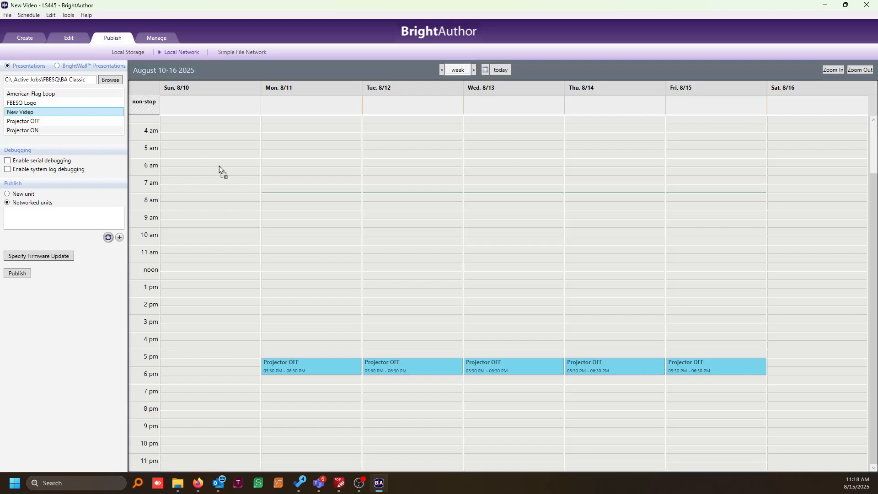
pyautogui.moveTo(287, 199); pyautogui.dragTo(287, 198)
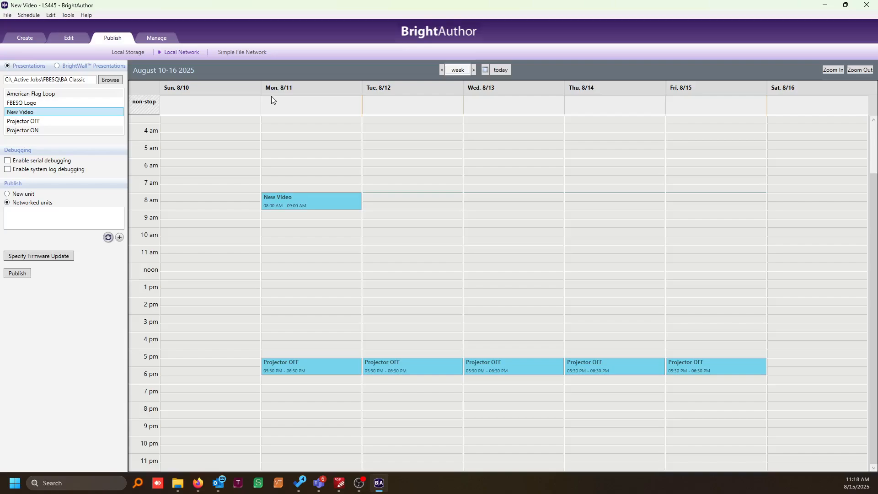
pyautogui.click(333, 208)
pyautogui.moveTo(333, 209); pyautogui.dragTo(307, 221)
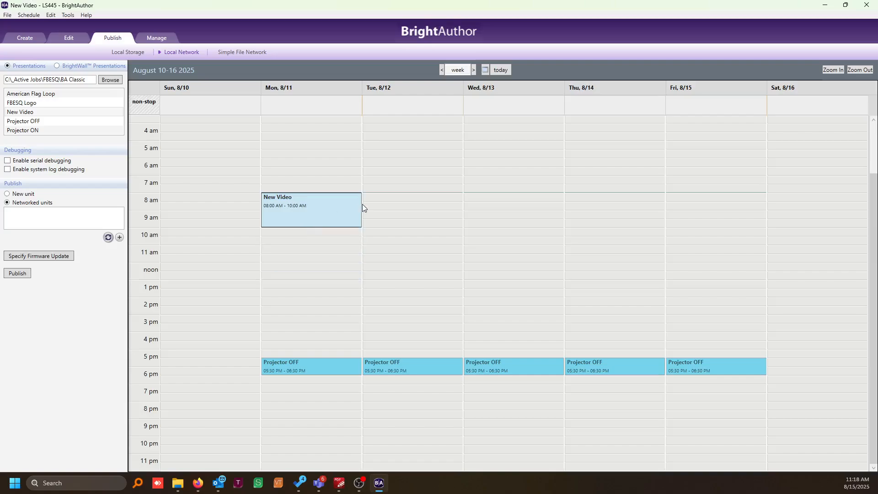
# Set Monday's New Video event to start at 8:25 AM and end at 2:30 PM.
pyautogui.doubleClick(301, 212)
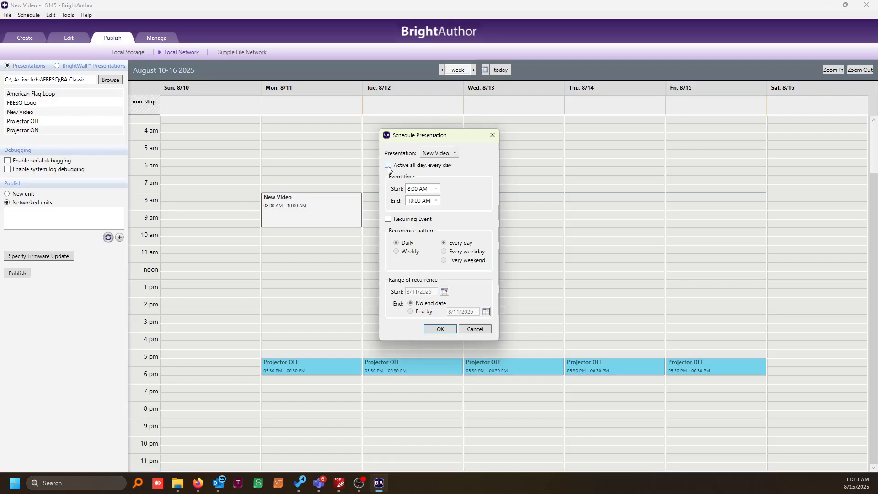
pyautogui.click(435, 189)
pyautogui.click(436, 189)
pyautogui.click(418, 189)
pyautogui.press('BackSpace')
pyautogui.press('BackSpace')
pyautogui.write('25')
pyautogui.click(436, 200)
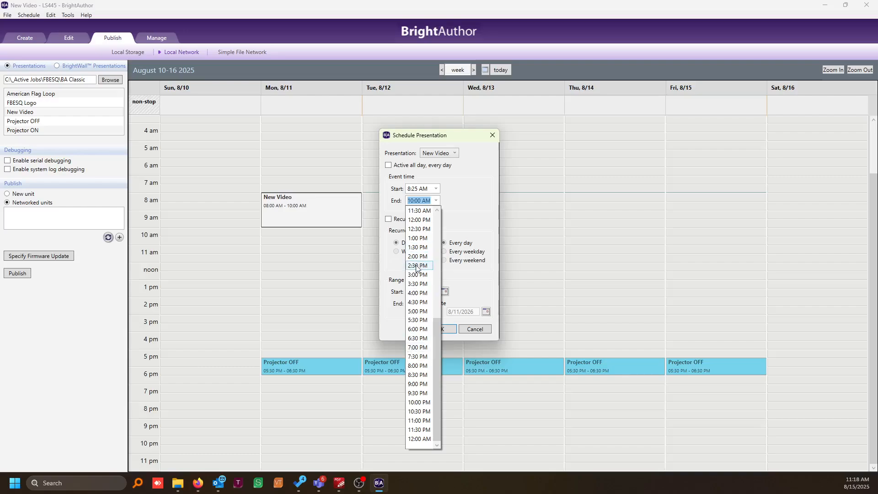
pyautogui.click(417, 265)
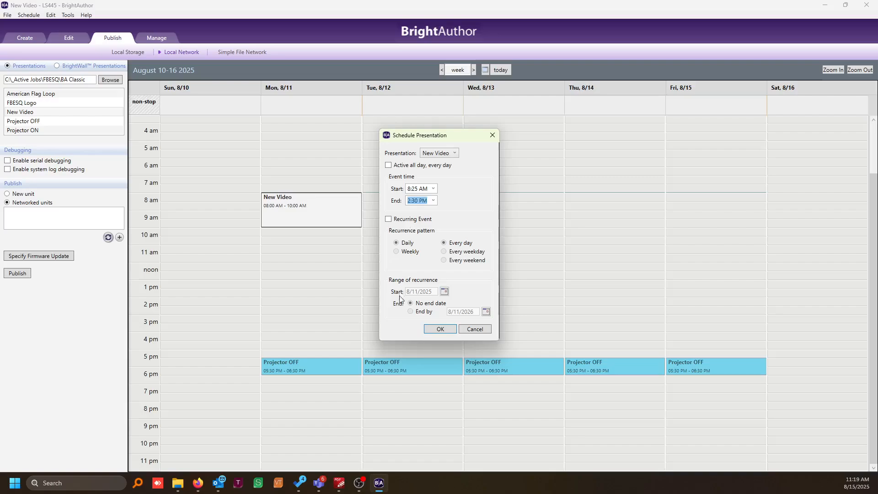
pyautogui.click(449, 328)
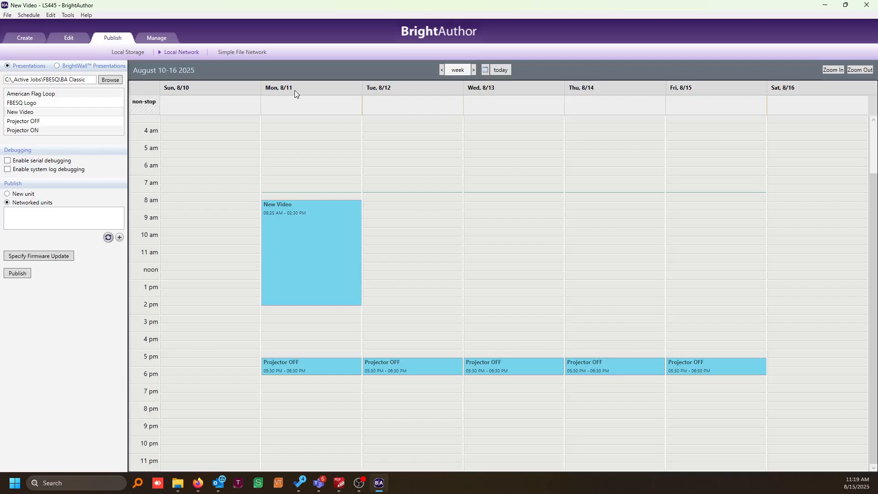
# Make Monday's New Video event recurring, with a daily pattern on every weekday.
pyautogui.doubleClick(309, 256)
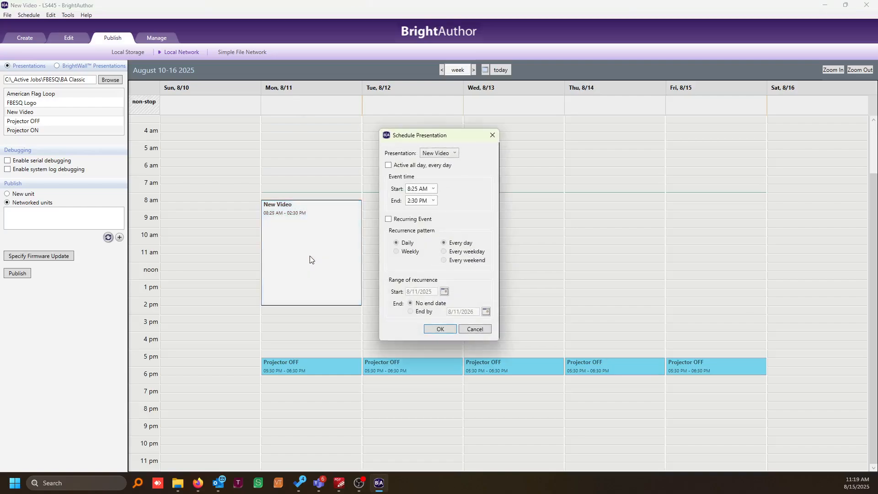
pyautogui.click(389, 219)
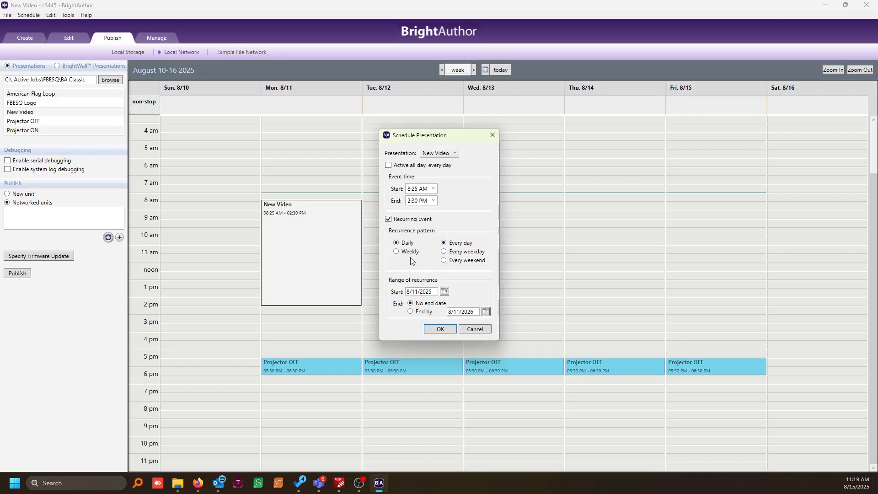
pyautogui.click(444, 252)
pyautogui.click(396, 251)
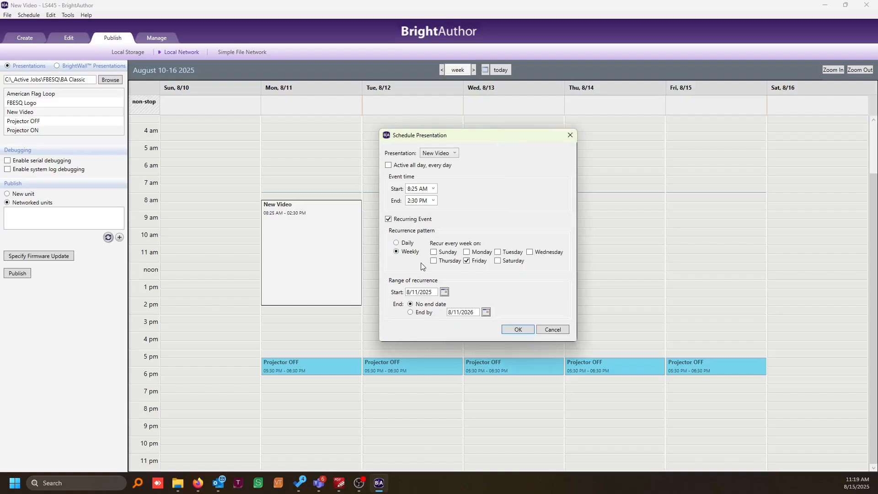
pyautogui.click(466, 252)
pyautogui.click(466, 260)
pyautogui.click(530, 252)
pyautogui.click(530, 252)
pyautogui.click(466, 261)
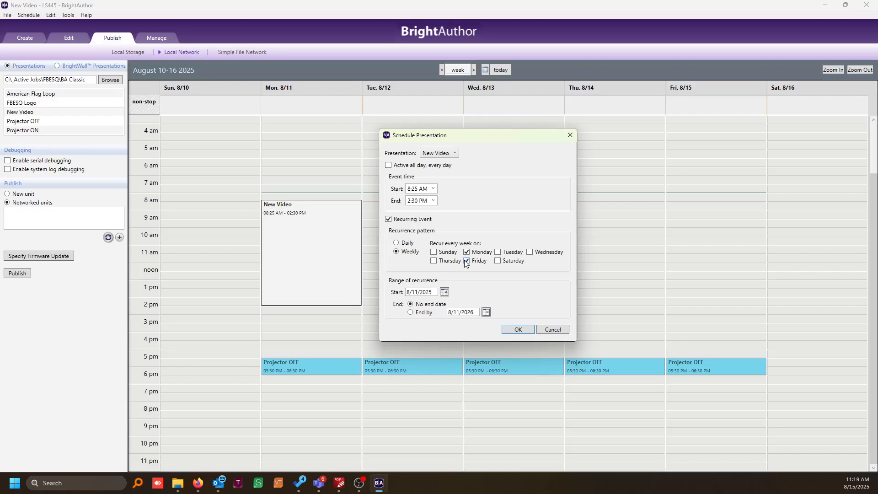
# Apply the daily every-weekday recurrence with no end date to the New Video event.
pyautogui.click(397, 243)
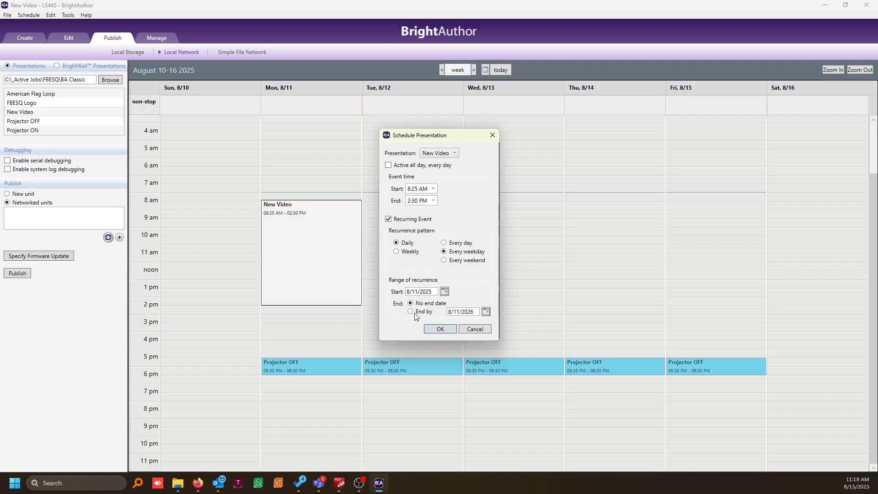
pyautogui.click(431, 328)
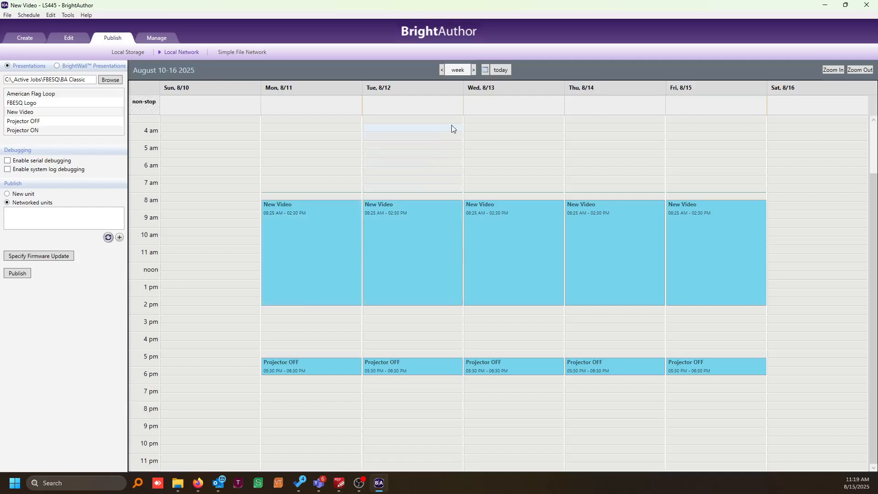
# Look through the schedule of the following weeks for the recurring events, and return to the current week.
pyautogui.click(472, 70)
pyautogui.click(473, 69)
pyautogui.click(473, 70)
pyautogui.click(474, 70)
pyautogui.click(473, 70)
pyautogui.click(473, 70)
pyautogui.click(474, 70)
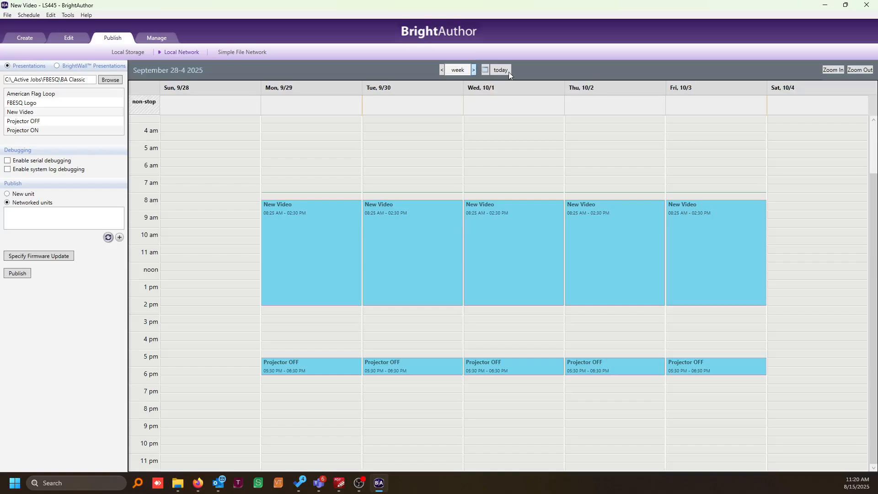
pyautogui.click(473, 70)
pyautogui.click(511, 71)
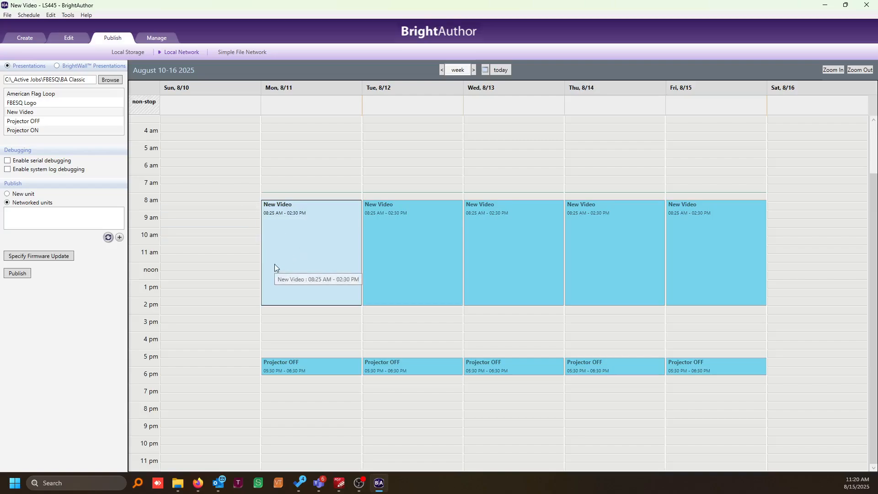
# Schedule American Flag Loop on Monday 8/11 from 11:00 AM to 12:00 PM, interrupting the existing New Video event.
pyautogui.click(35, 93)
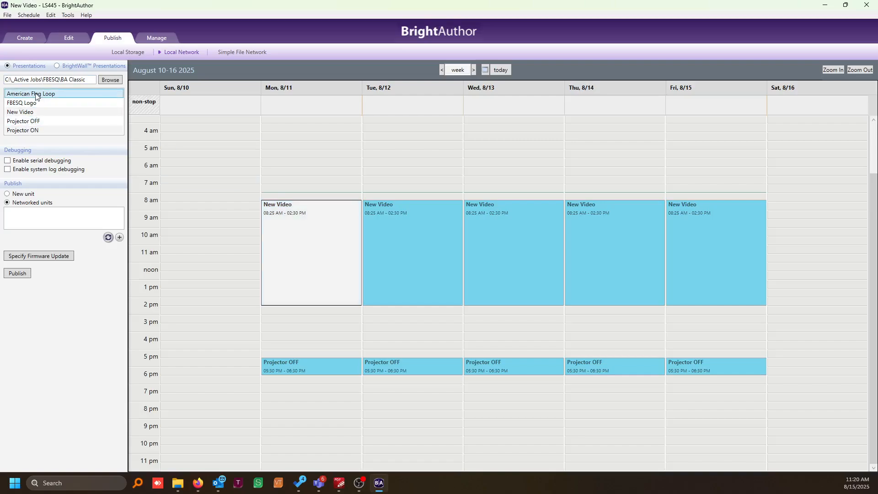
pyautogui.press('ctrl')
pyautogui.press('ctrl')
pyautogui.moveTo(30, 97); pyautogui.dragTo(342, 254)
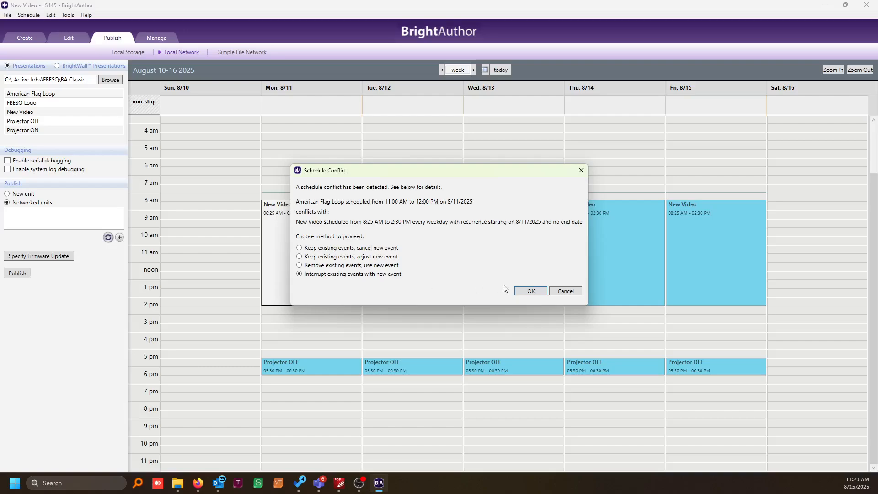
pyautogui.click(530, 290)
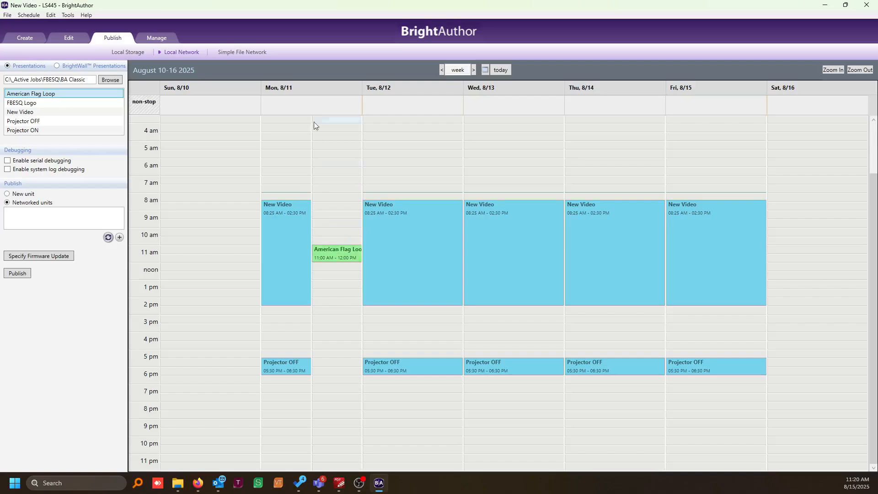
pyautogui.click(300, 257)
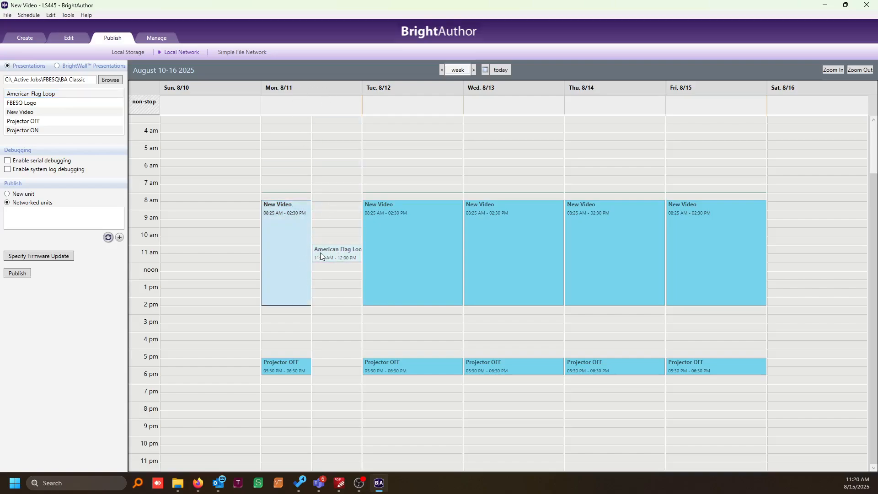
pyautogui.click(323, 252)
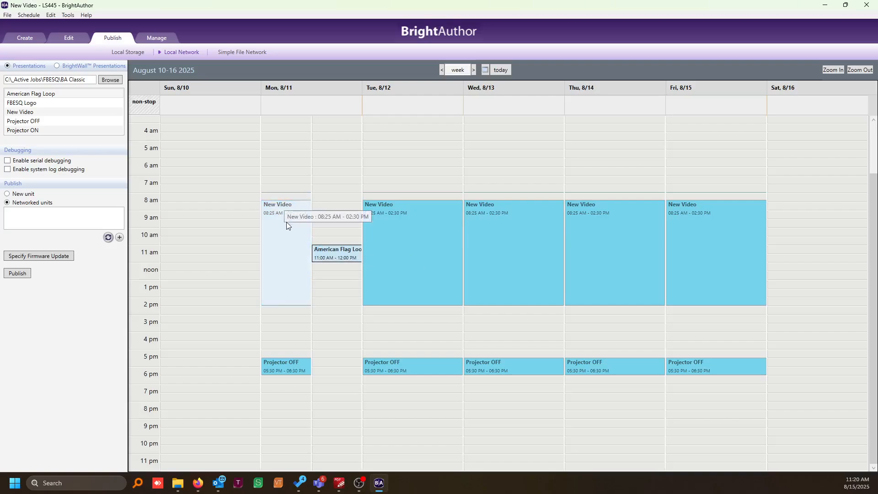
pyautogui.click(332, 258)
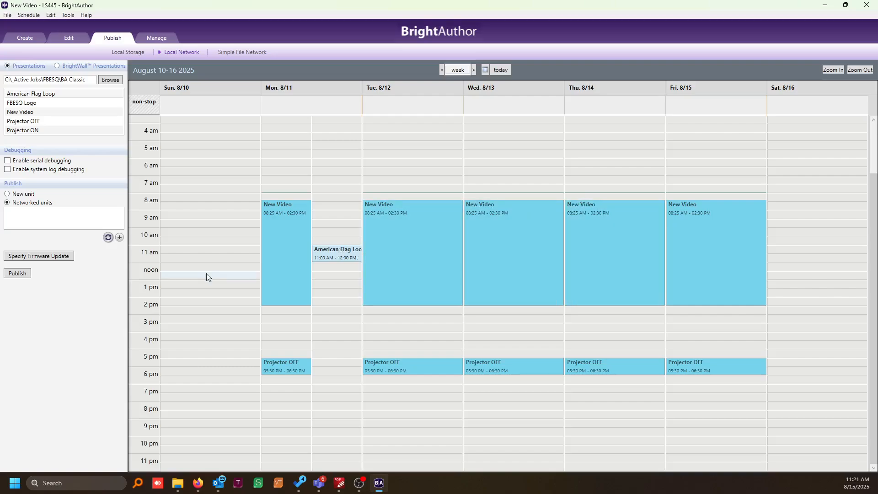
# Make Monday's American Flag Loop event recur daily on every weekday with no end date.
pyautogui.doubleClick(336, 256)
pyautogui.click(389, 219)
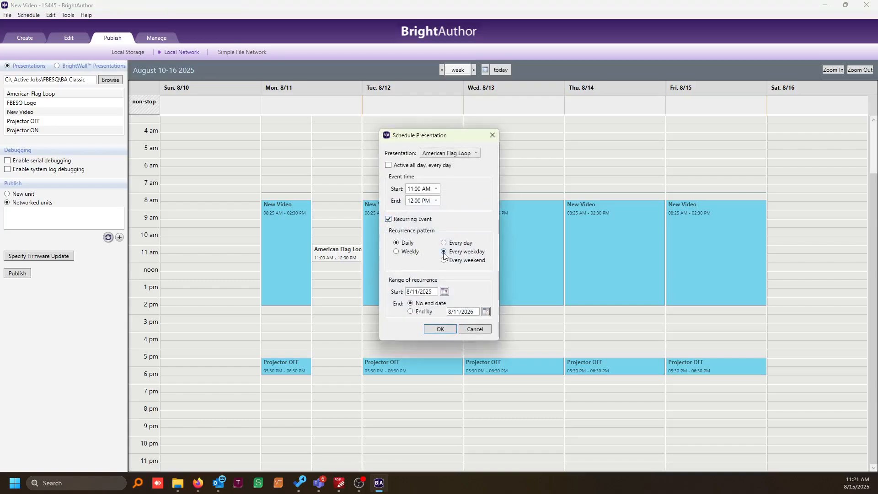
pyautogui.click(433, 329)
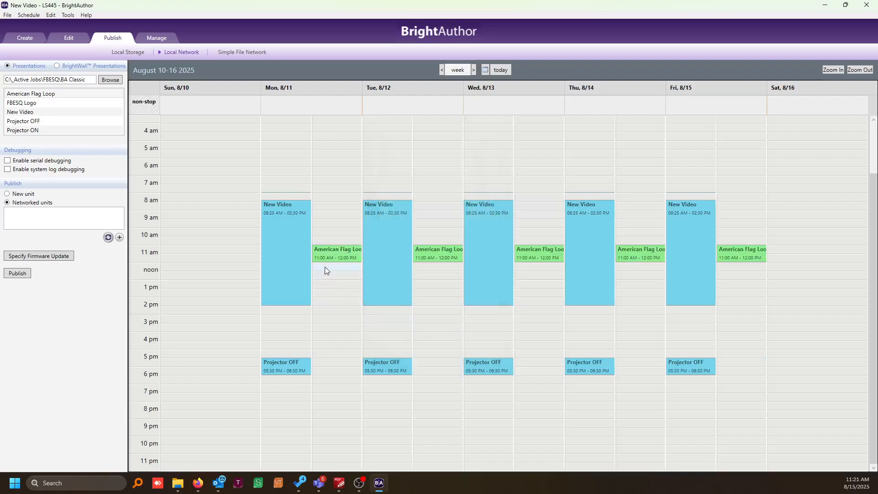
pyautogui.click(326, 252)
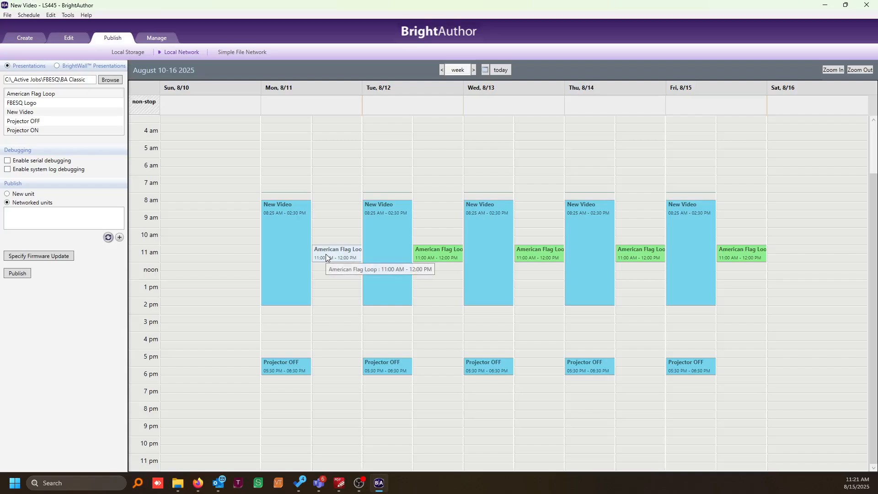
pyautogui.click(287, 279)
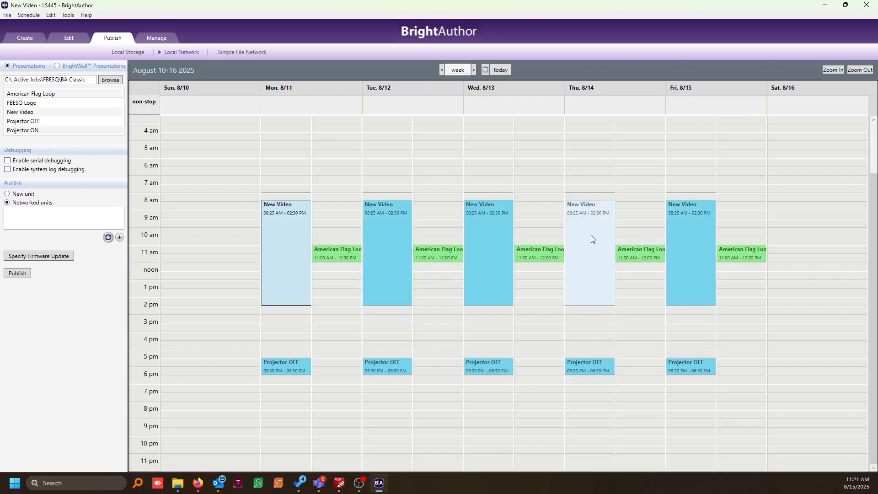
pyautogui.click(28, 16)
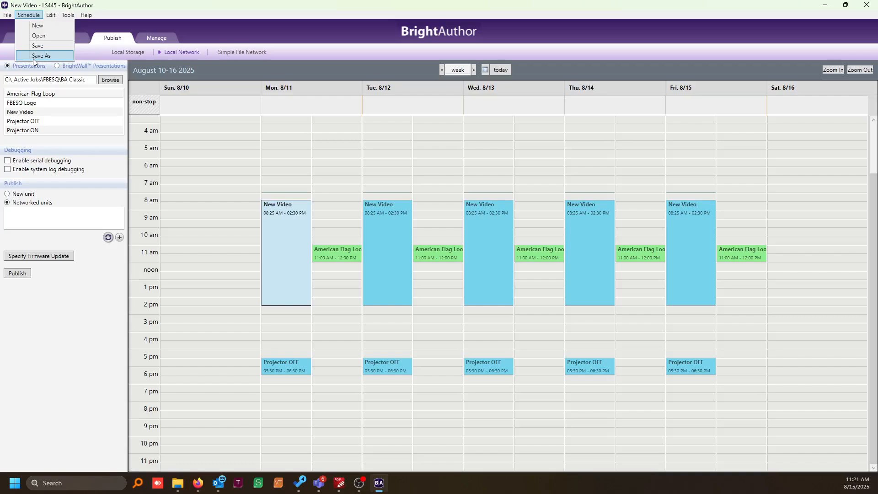
pyautogui.click(90, 371)
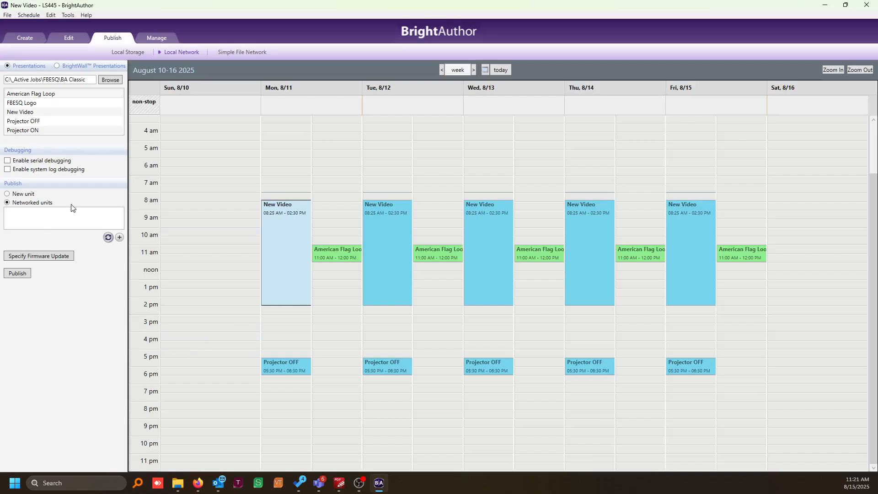
pyautogui.press('ctrl')
pyautogui.press('ctrl')
pyautogui.press('ctrl')
pyautogui.press('ctrl')
pyautogui.press('ctrl')
pyautogui.click(35, 220)
pyautogui.click(69, 36)
pyautogui.click(104, 40)
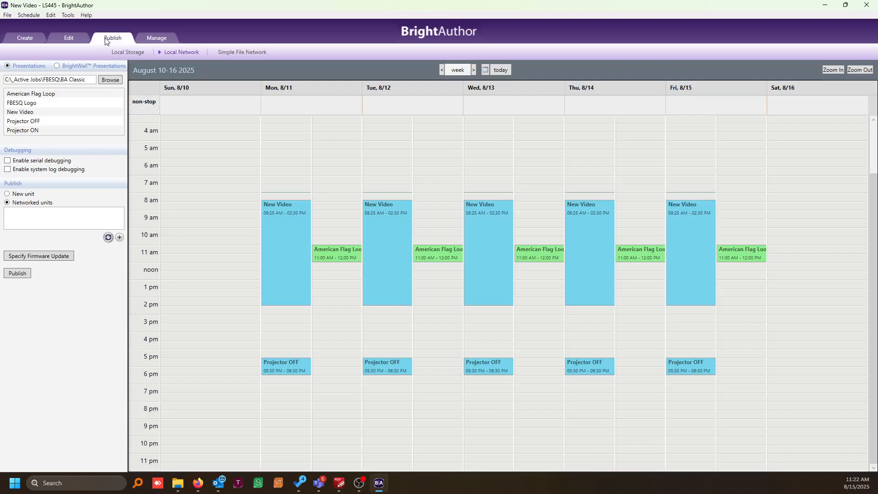
pyautogui.click(85, 37)
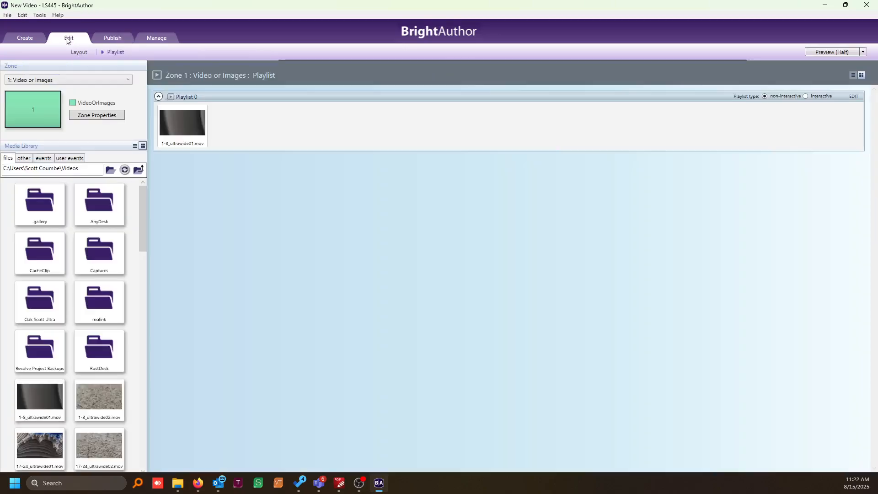
pyautogui.click(104, 38)
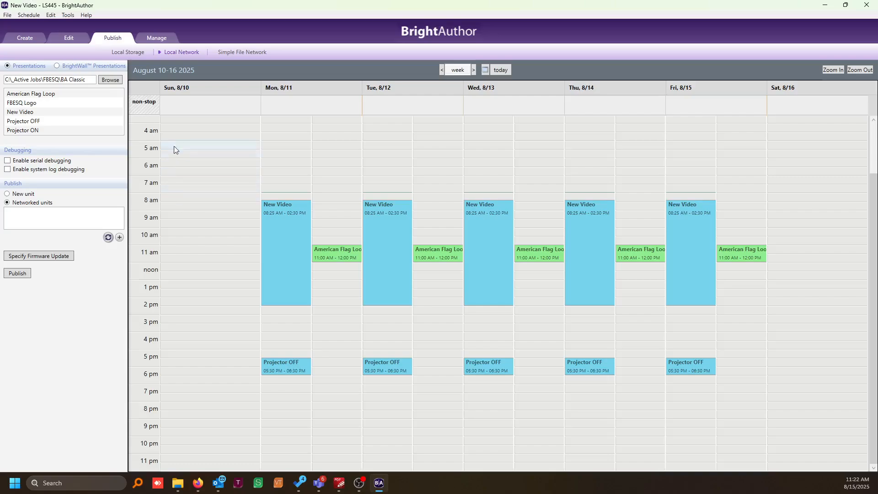
pyautogui.click(28, 14)
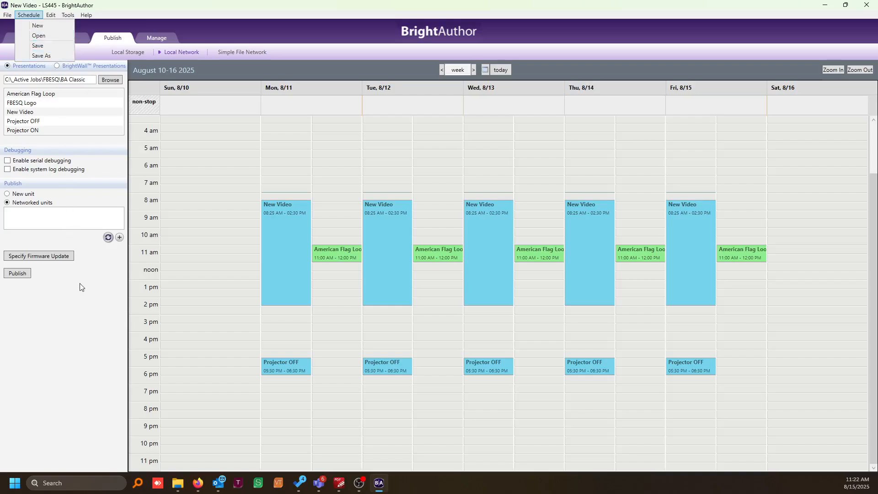
pyautogui.click(80, 395)
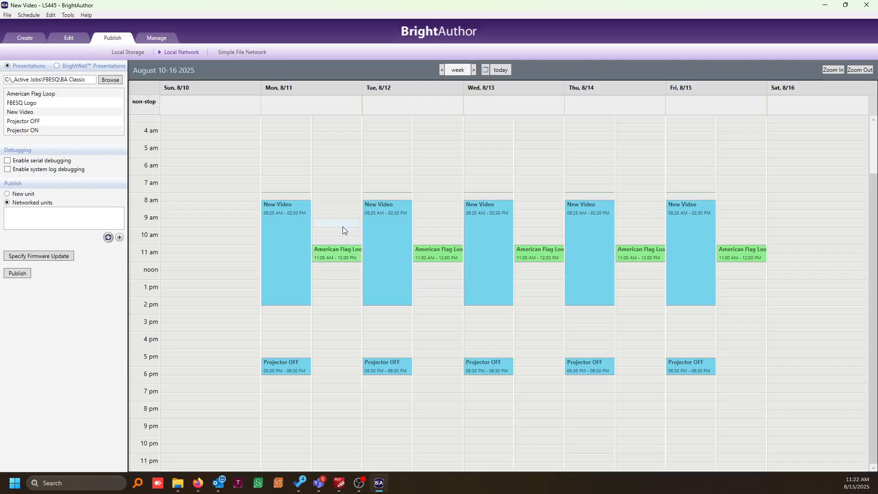
pyautogui.click(300, 257)
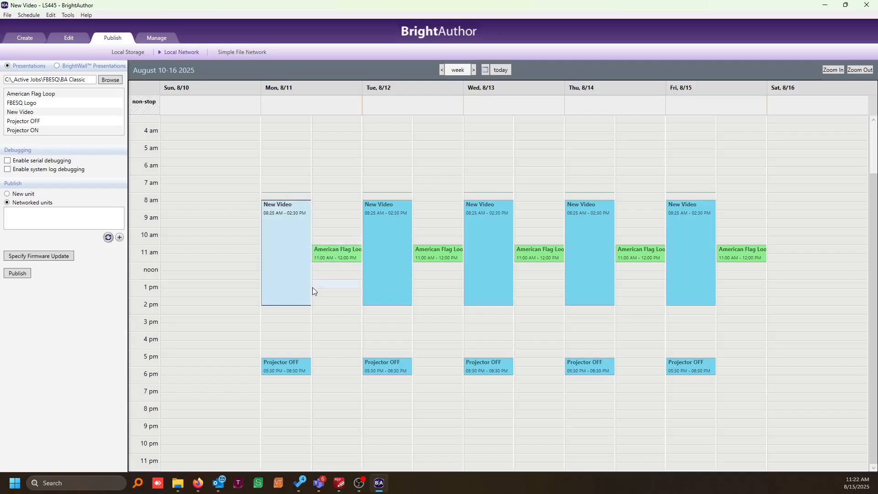
# Open the FLOOR Projector.xml schedule from the BA Classic folder.
pyautogui.click(29, 17)
pyautogui.click(38, 35)
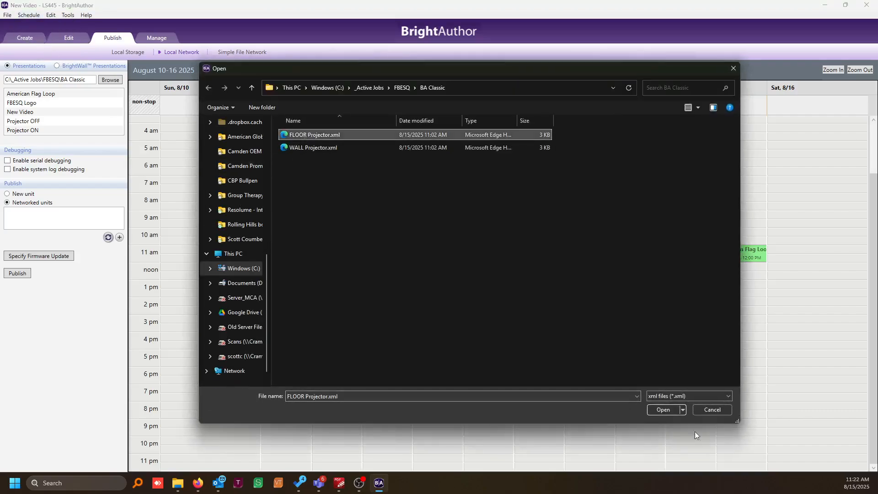
pyautogui.click(661, 408)
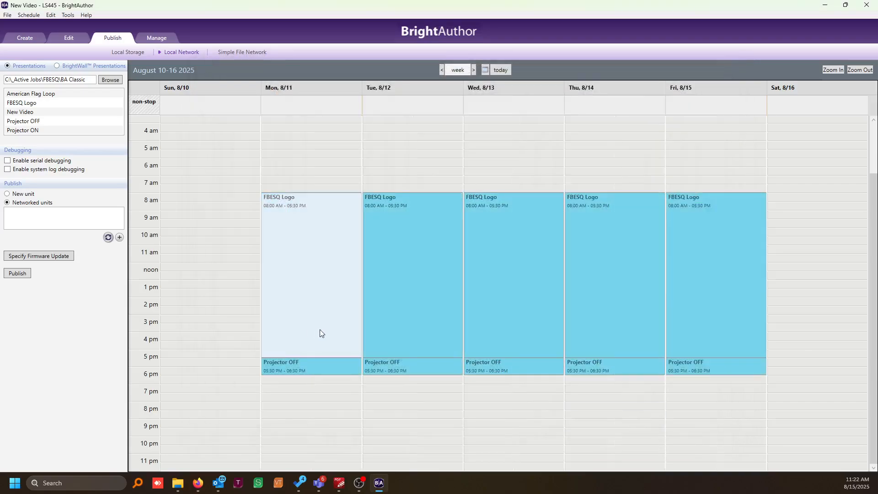